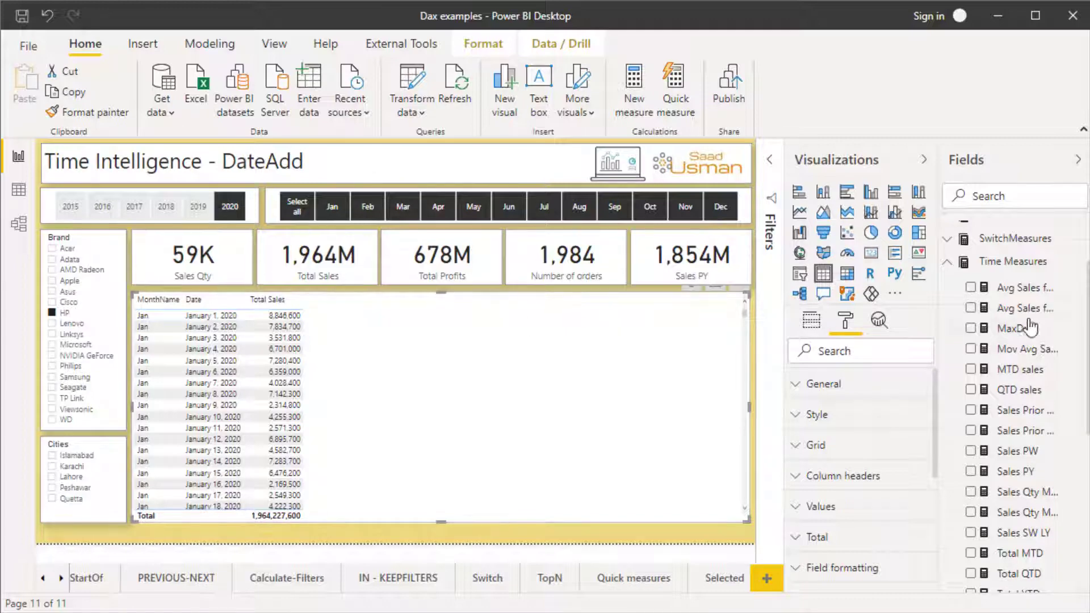
# Step: Create a new measure in the Time Measures table and name it "Previous day sales"
pyautogui.click(971, 264)
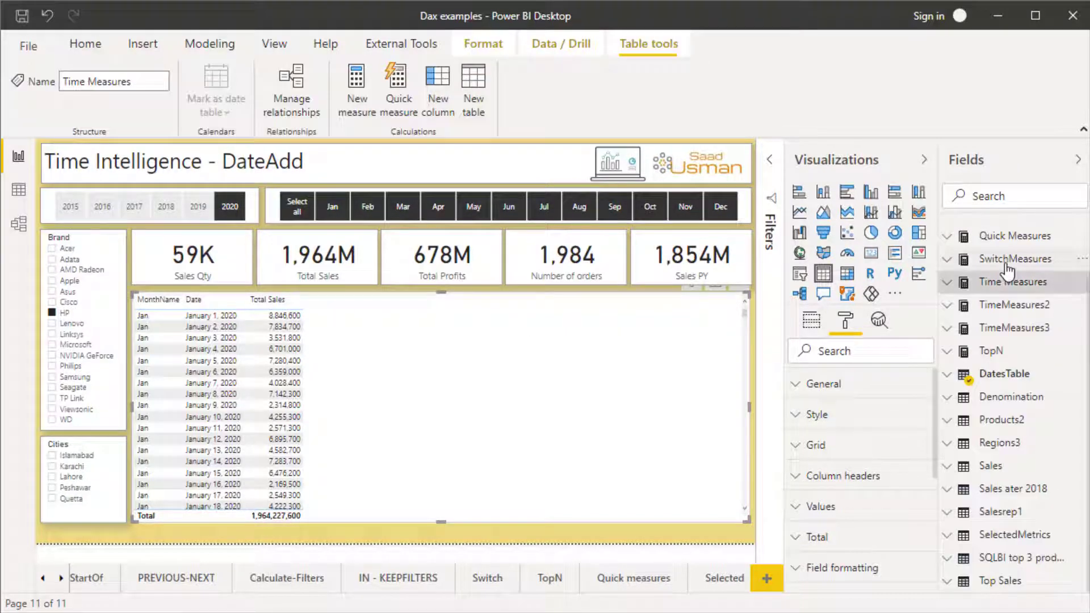
pyautogui.rightClick(993, 289)
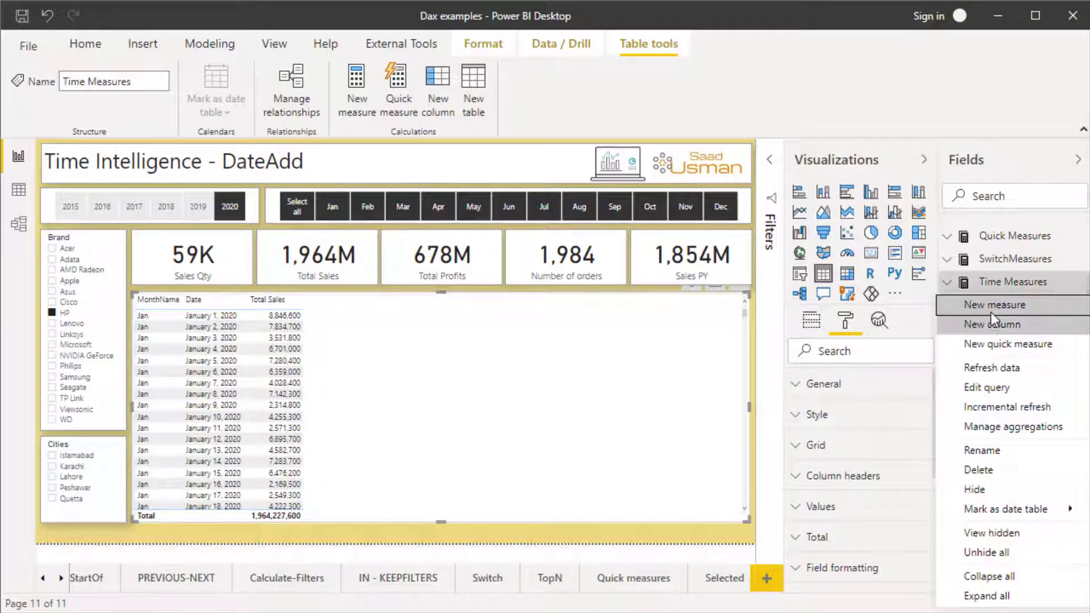
pyautogui.click(991, 311)
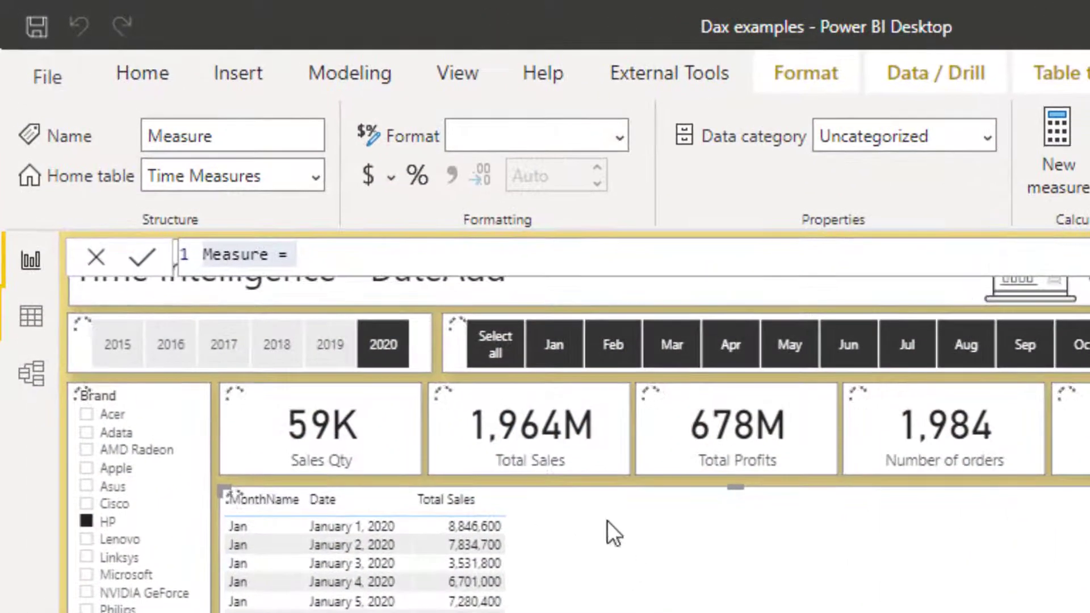
pyautogui.write('P')
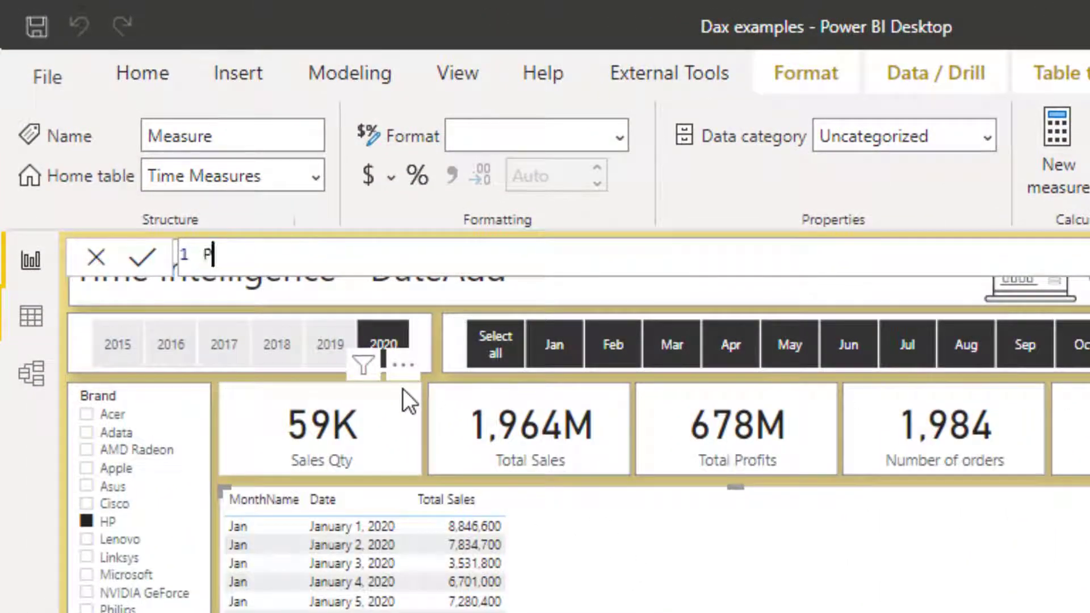
pyautogui.write('revious day')
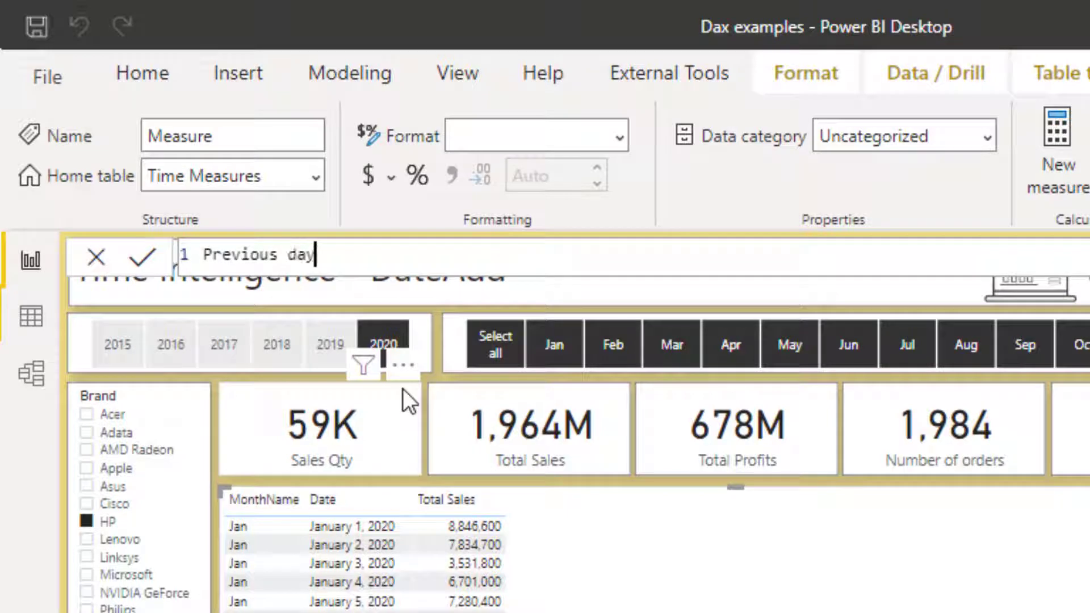
pyautogui.write(' sales = ')
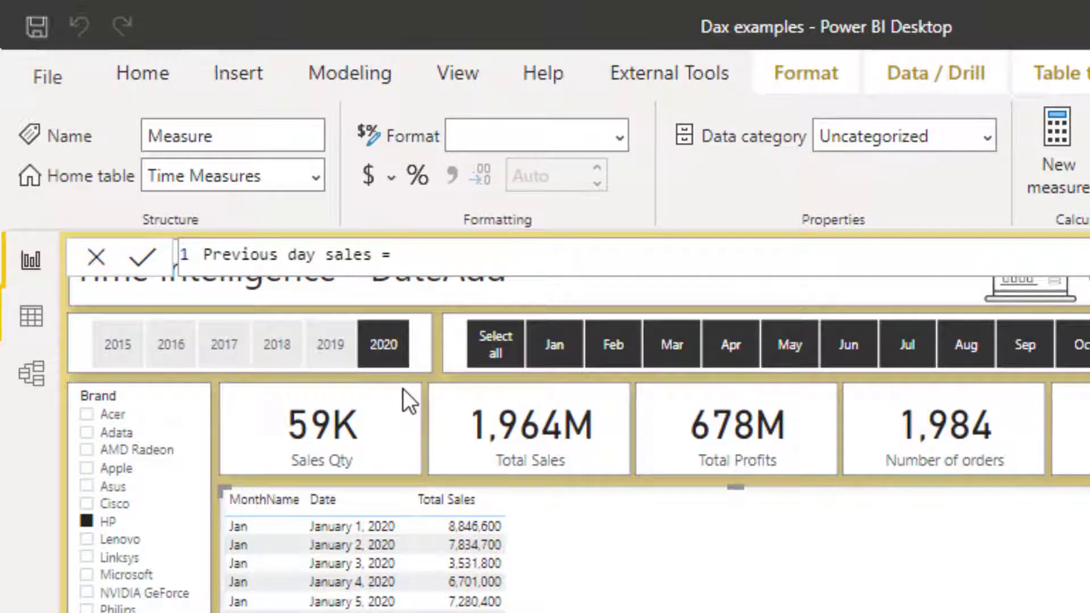
# Step: Begin the measure's formula with CALCULATE, using [Total Sales] as its expression
pyautogui.write('calc')
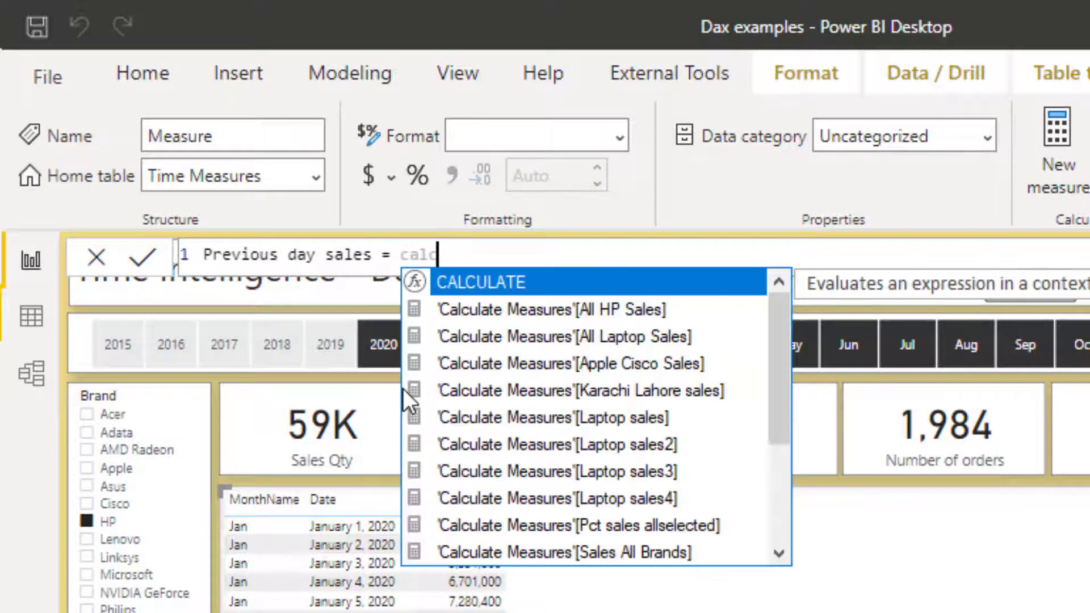
pyautogui.press('Tab')
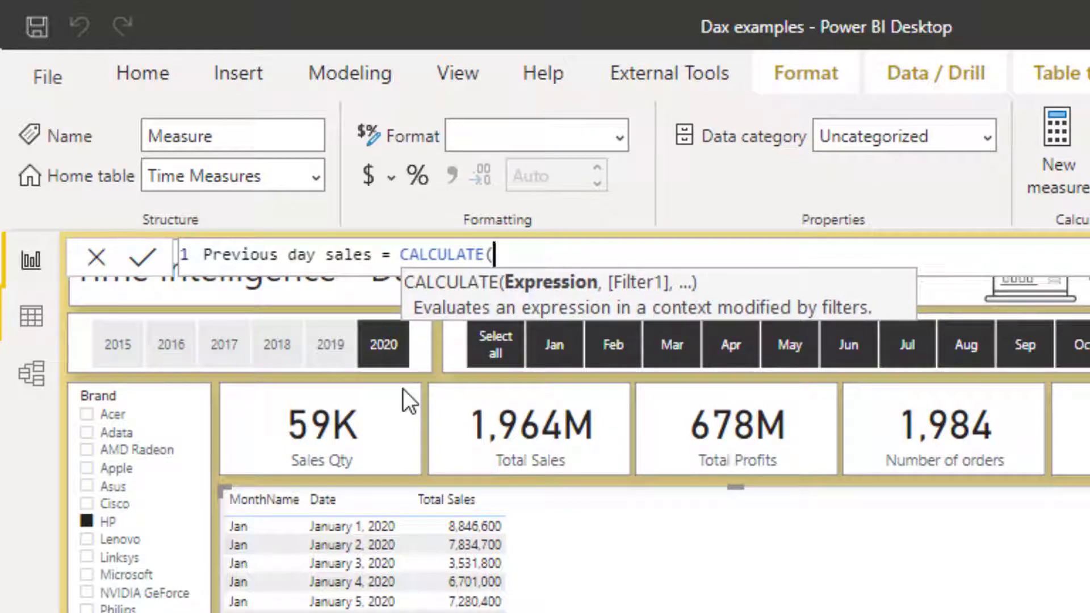
pyautogui.write('[Toal')
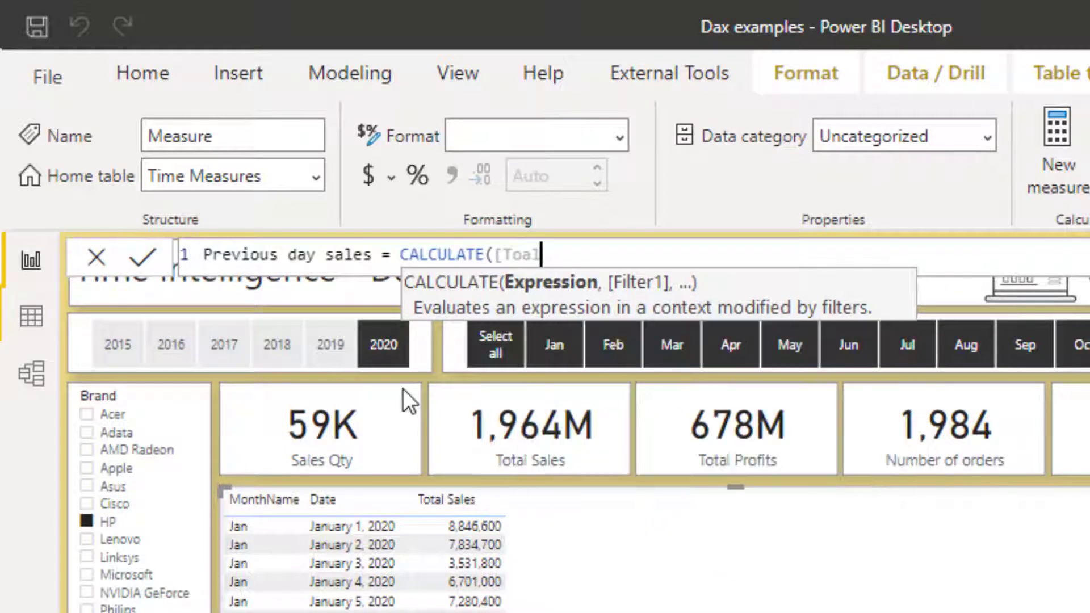
pyautogui.press('BackSpace')
pyautogui.press('BackSpace')
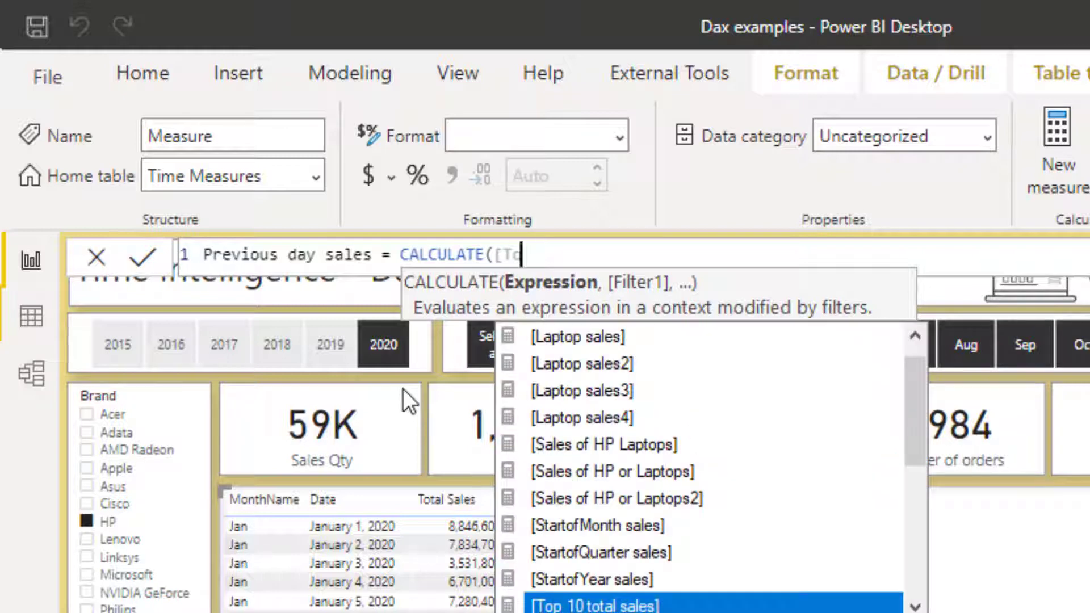
pyautogui.write('tal Sales')
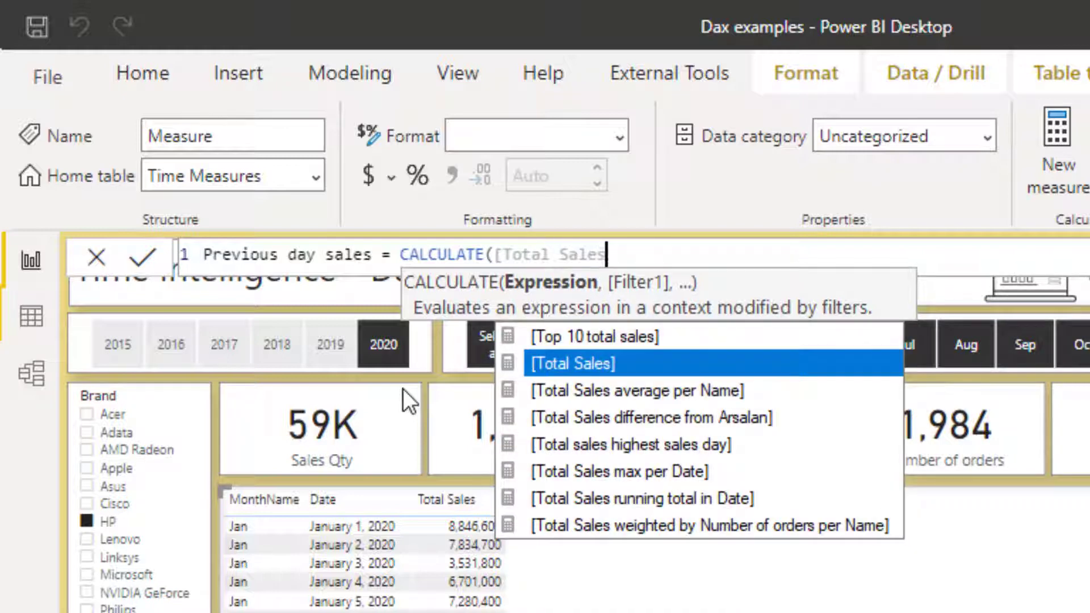
pyautogui.press('Tab')
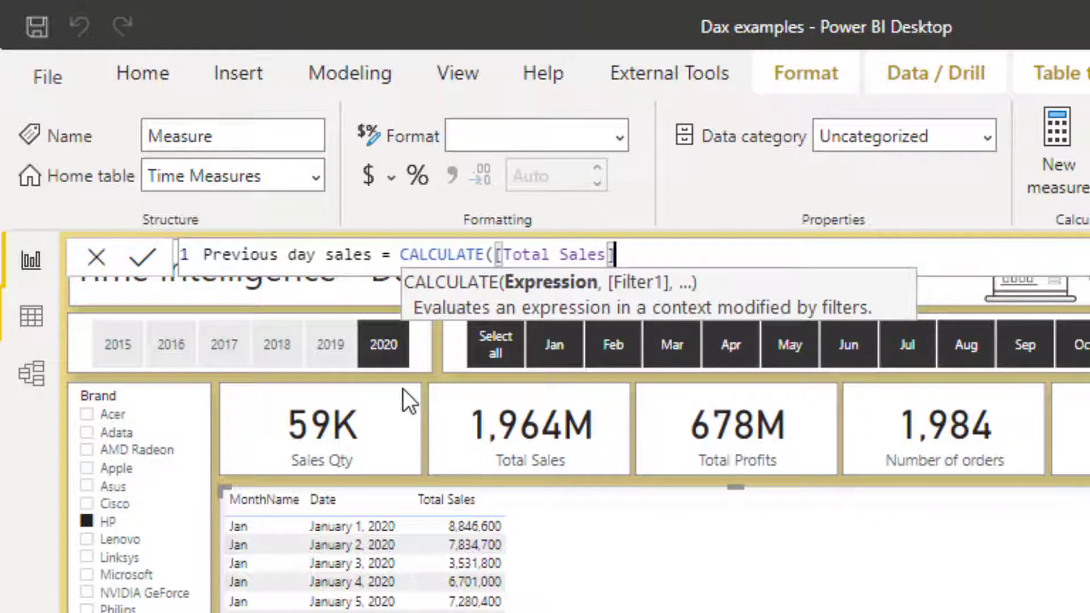
# Step: Add DATEADD as the filter argument of CALCULATE, with DatesTable[Date] as its dates column
pyautogui.write(',')
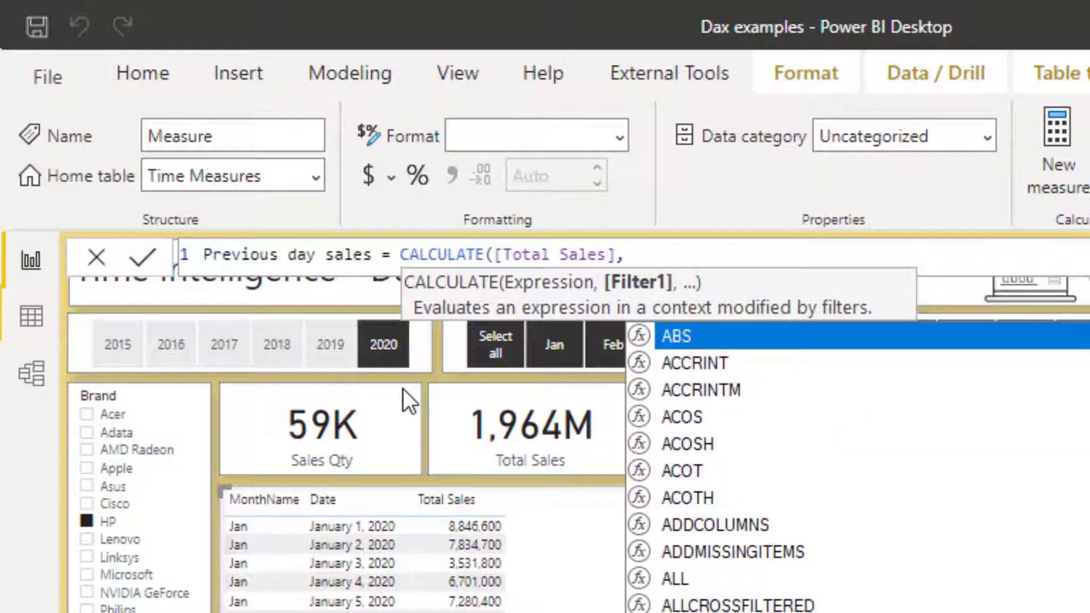
pyautogui.write('datea')
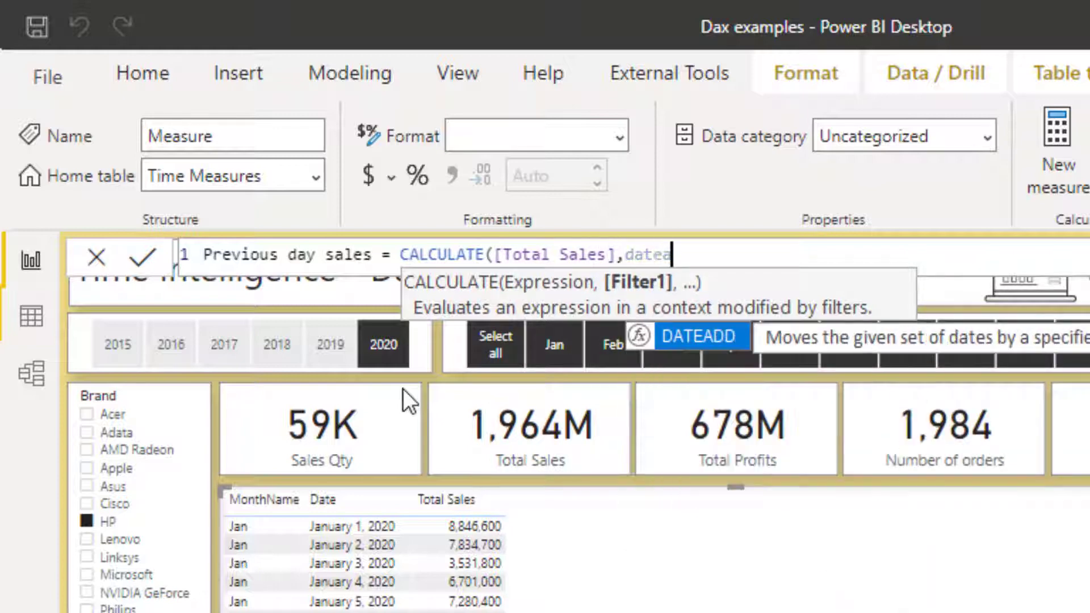
pyautogui.press('Tab')
pyautogui.write('(')
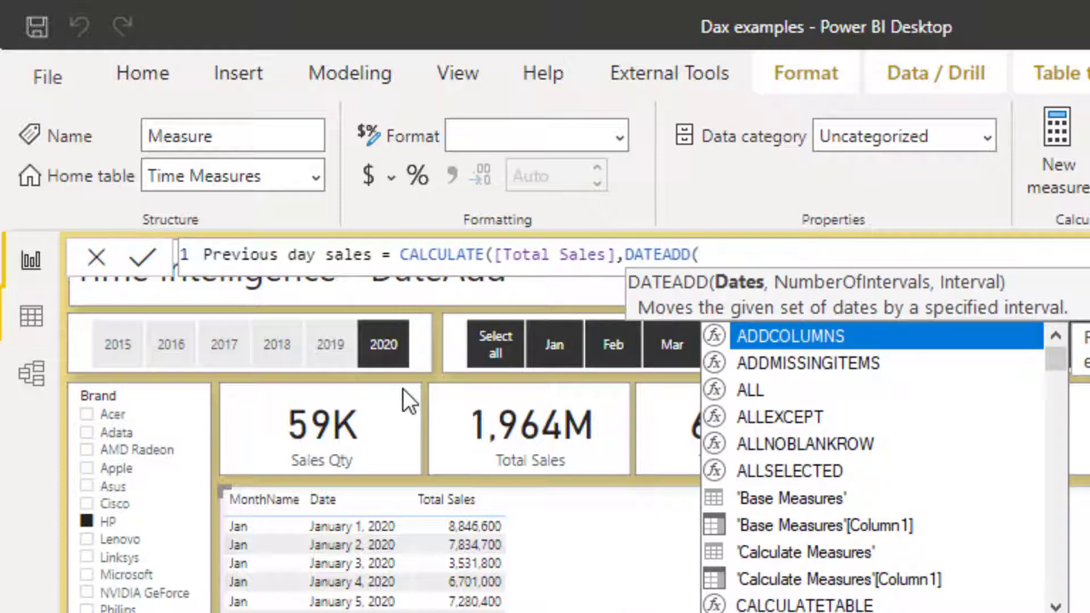
pyautogui.write('dated')
pyautogui.press('BackSpace')
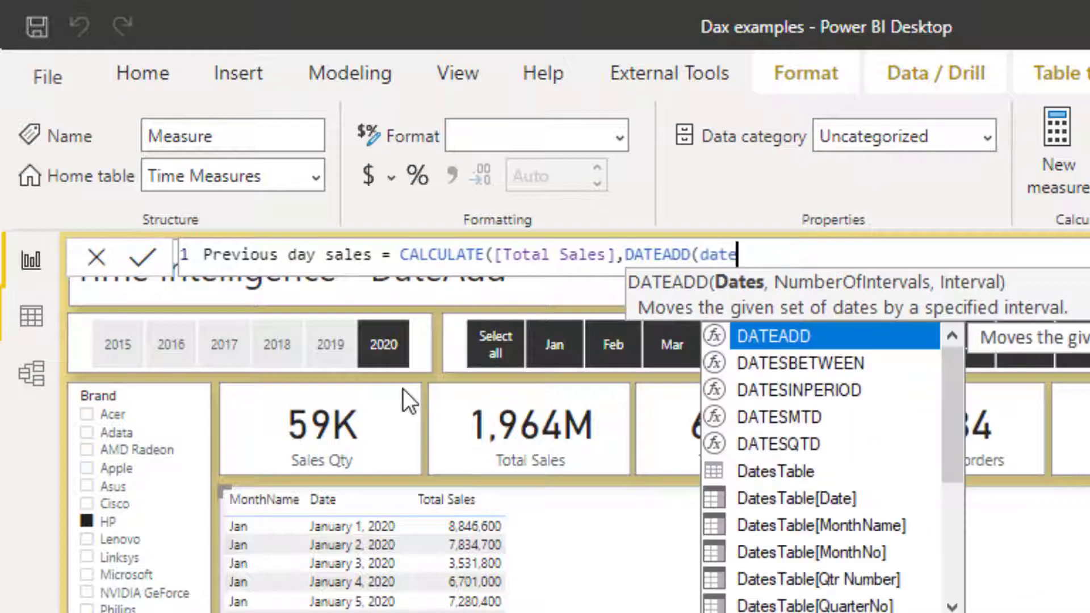
pyautogui.write('s')
pyautogui.press('Down')
pyautogui.press('Down')
pyautogui.press('Down')
pyautogui.press('Down')
pyautogui.press('Down')
pyautogui.press('Tab')
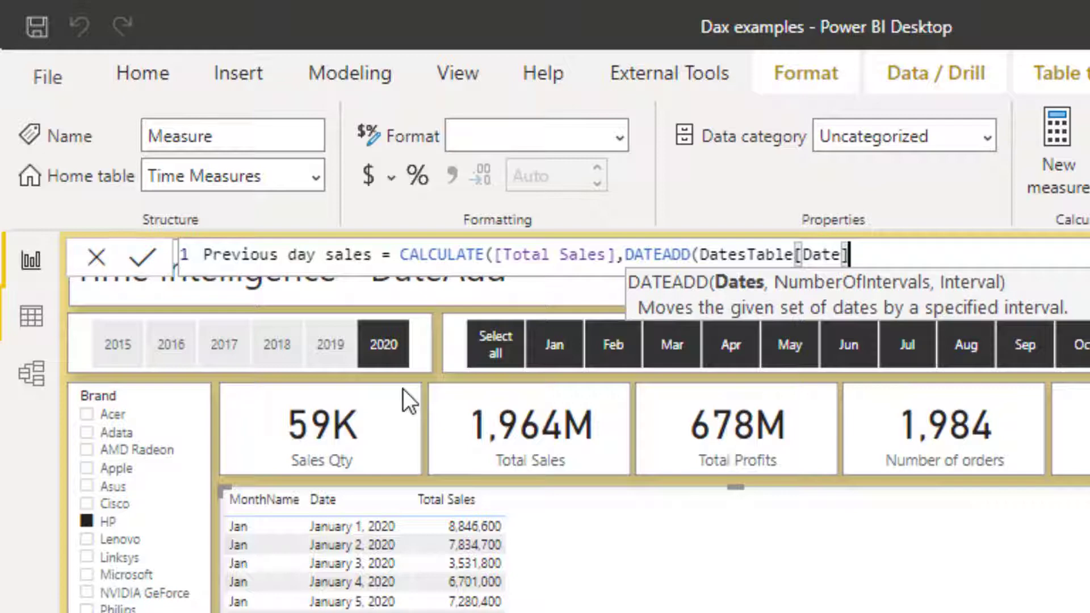
# Step: Complete DATEADD with -1 intervals of DAY, commit the measure, and format it with a thousands separator
pyautogui.write(',')
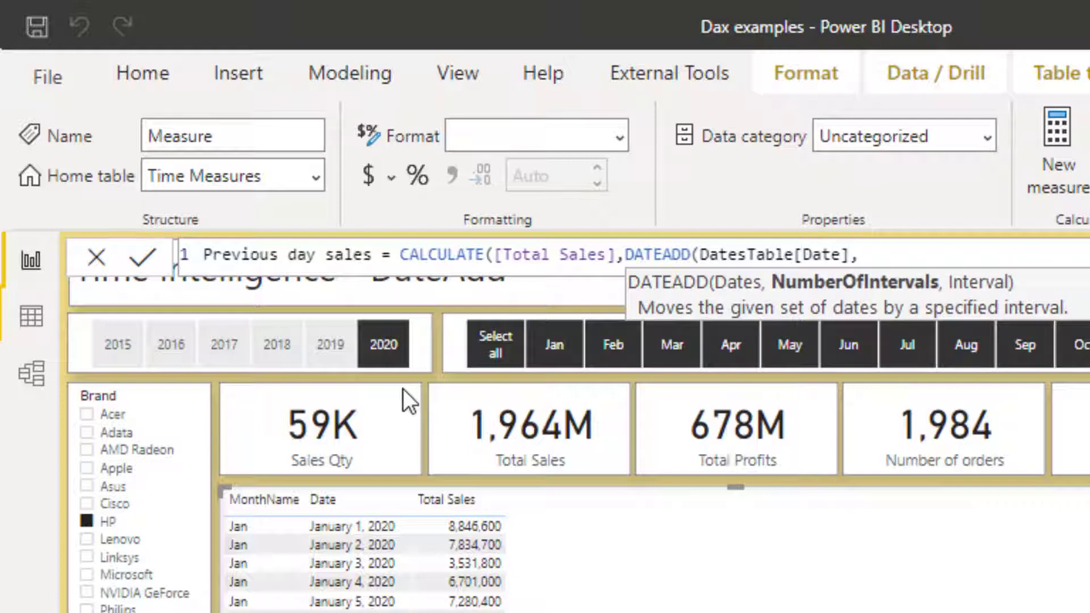
pyautogui.write('-1')
pyautogui.write(',')
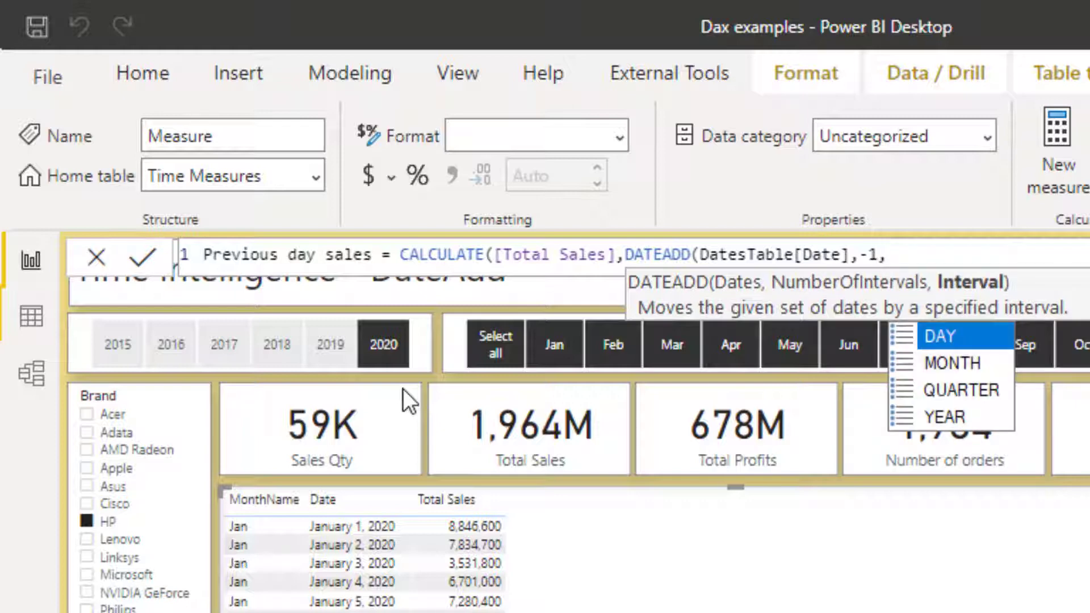
pyautogui.press('Down')
pyautogui.press('Down')
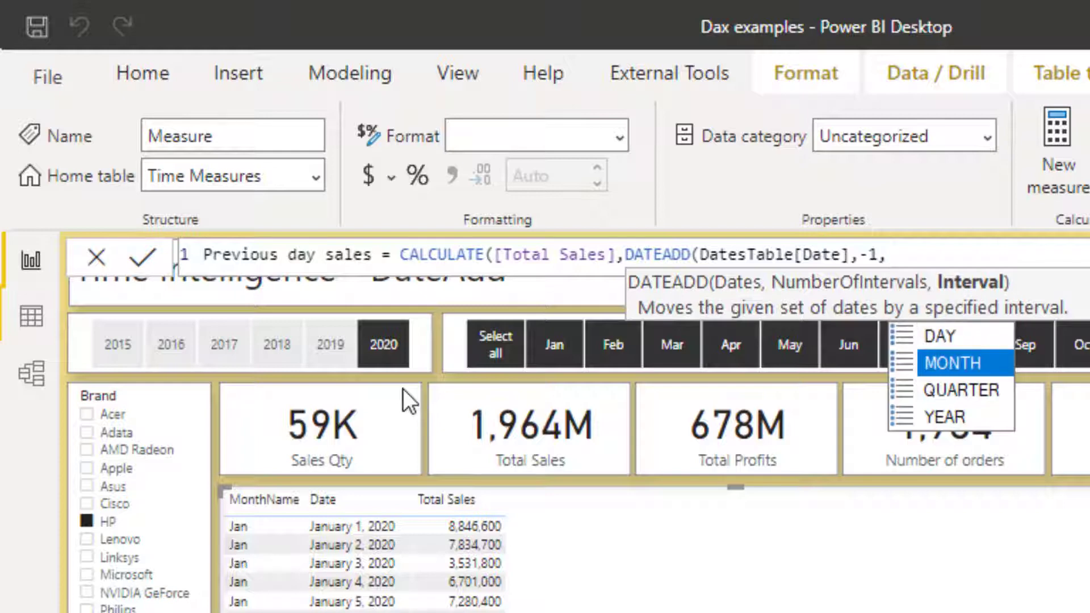
pyautogui.press('Up')
pyautogui.press('Up')
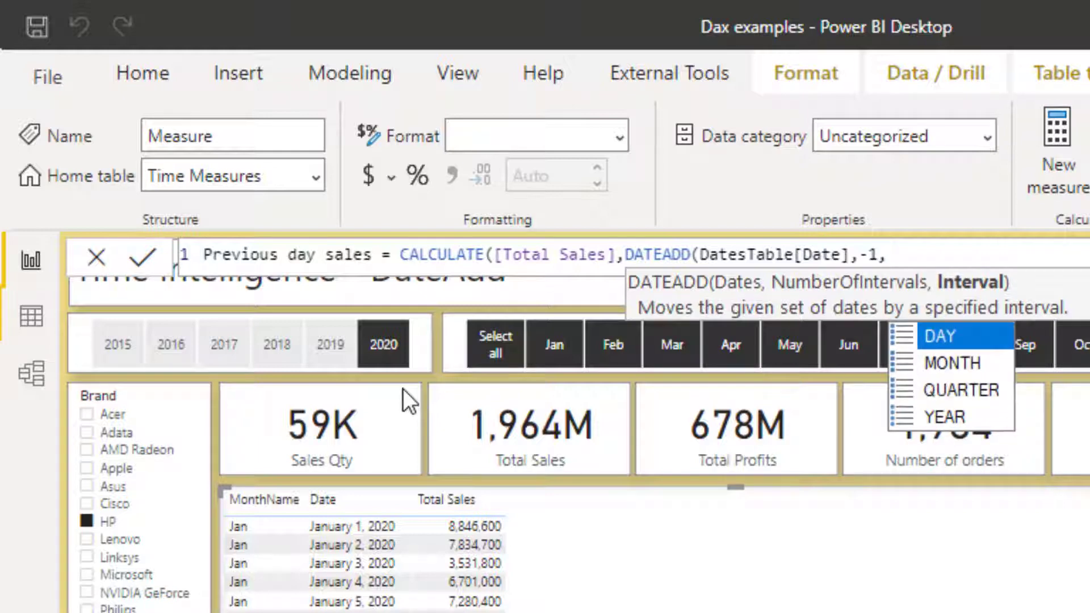
pyautogui.press('Tab')
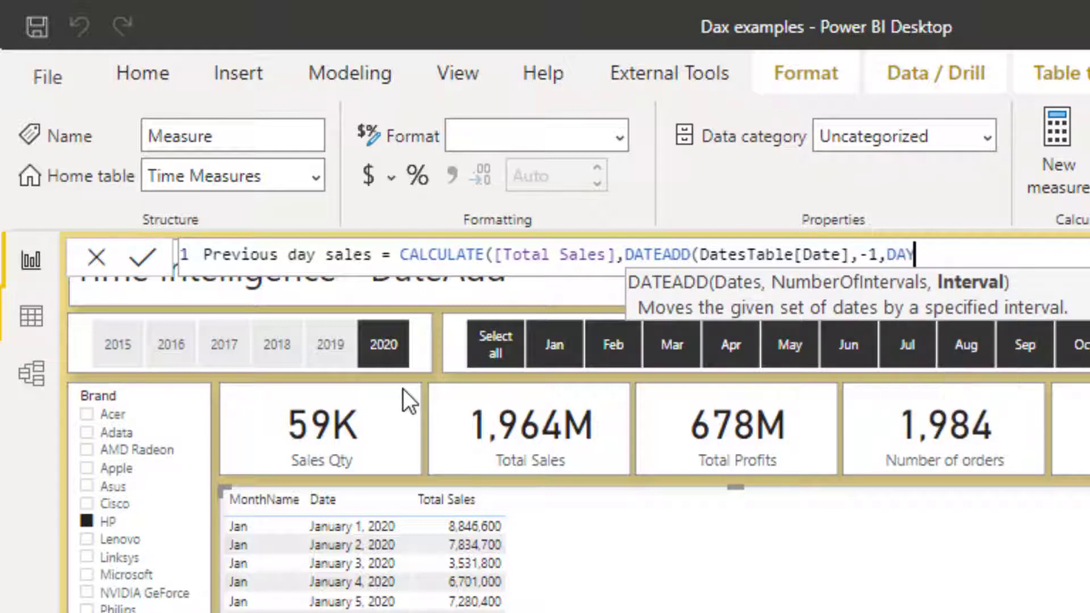
pyautogui.write(')')
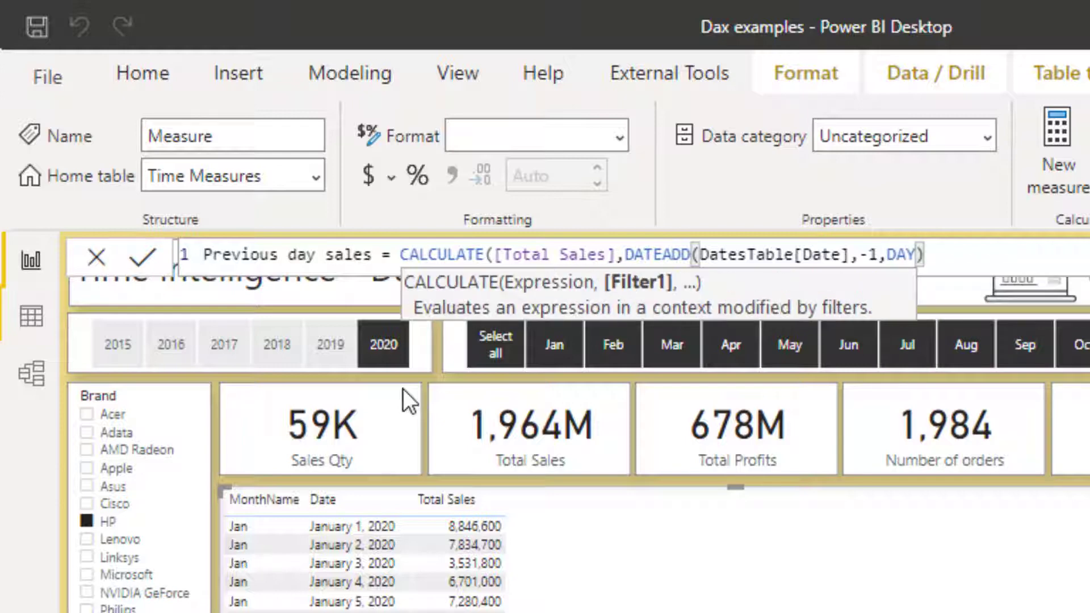
pyautogui.write(')')
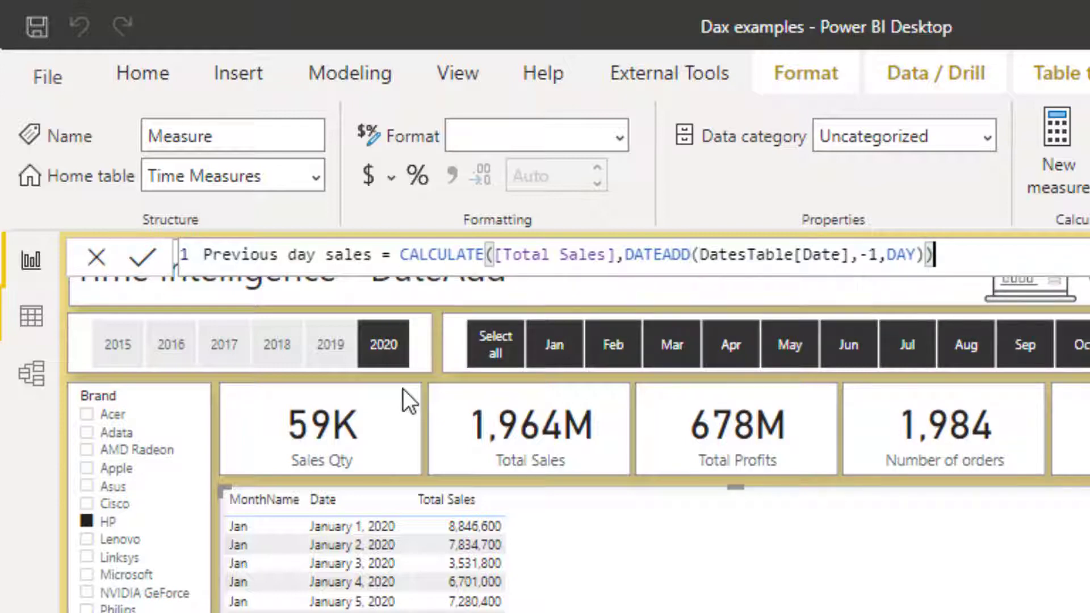
pyautogui.press('Return')
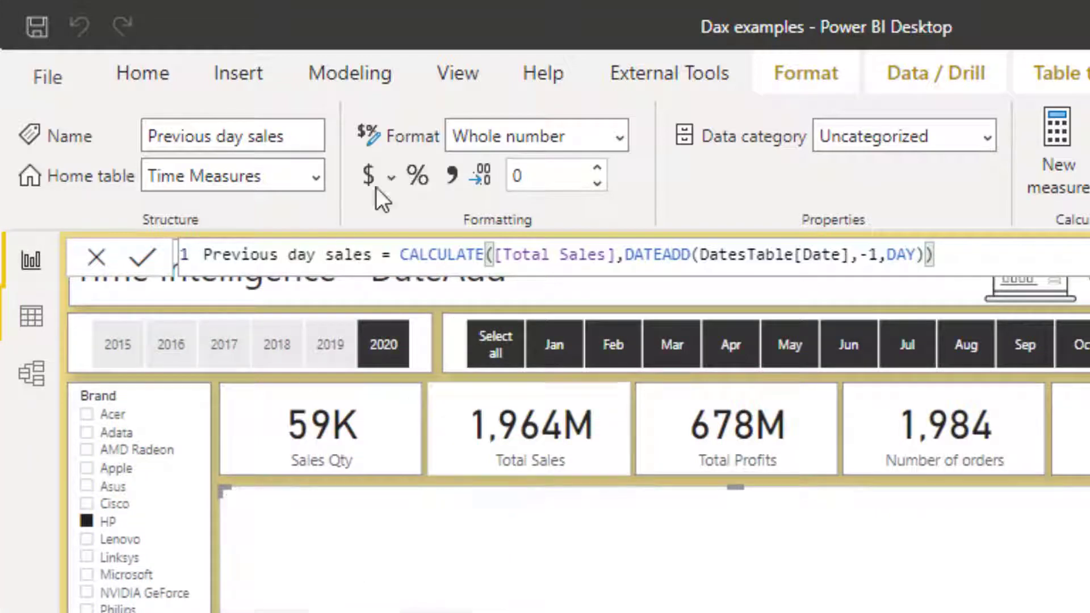
pyautogui.click(451, 175)
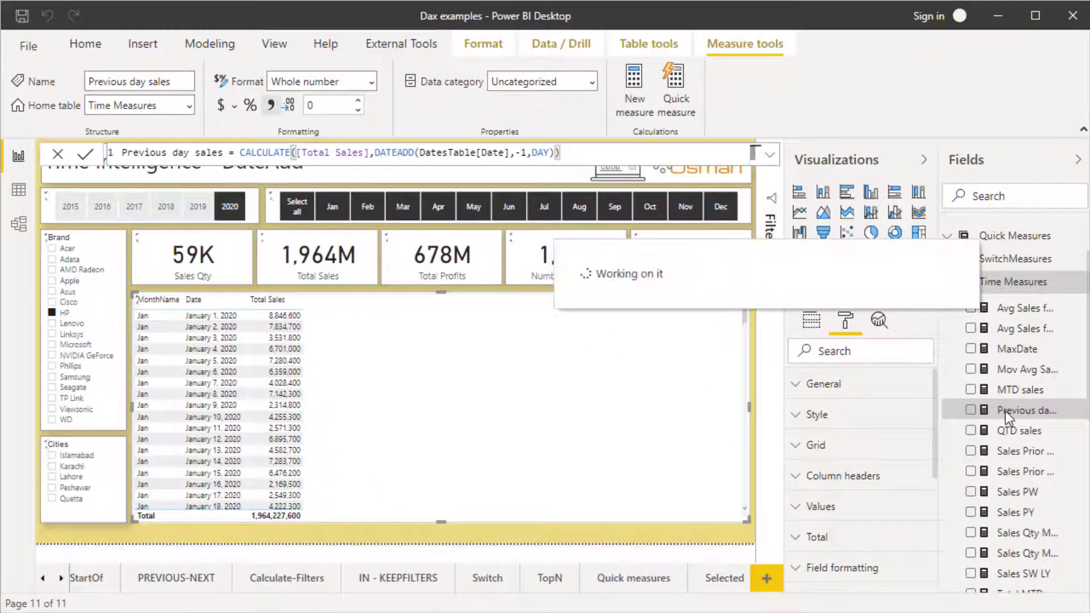
# Step: Add the Previous day sales measure to the table visual and compare it with Total Sales in focus mode
pyautogui.moveTo(1006, 411); pyautogui.dragTo(467, 414)
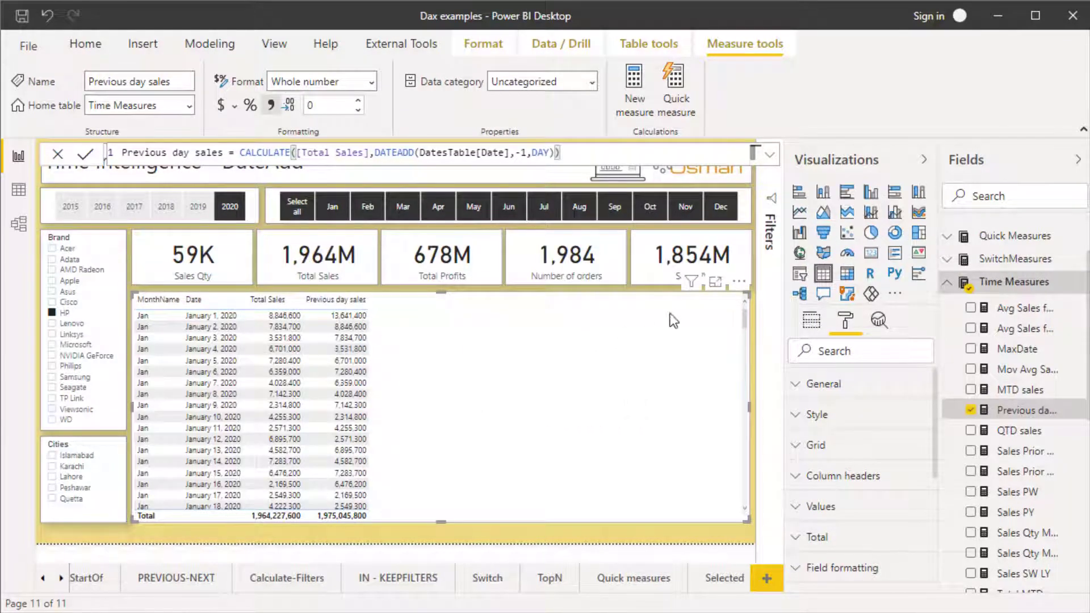
pyautogui.click(715, 282)
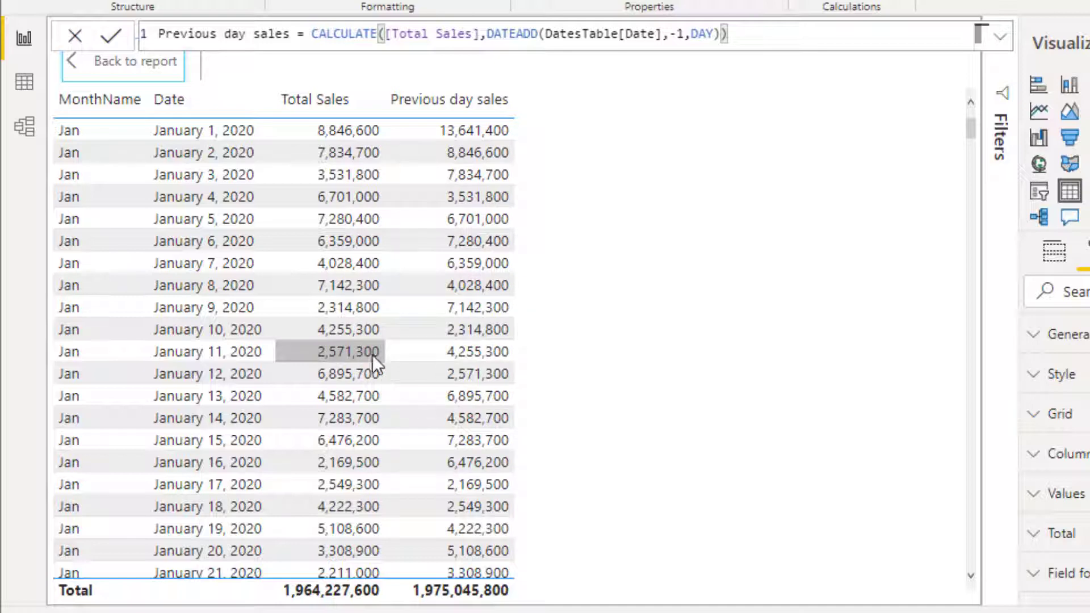
pyautogui.click(124, 67)
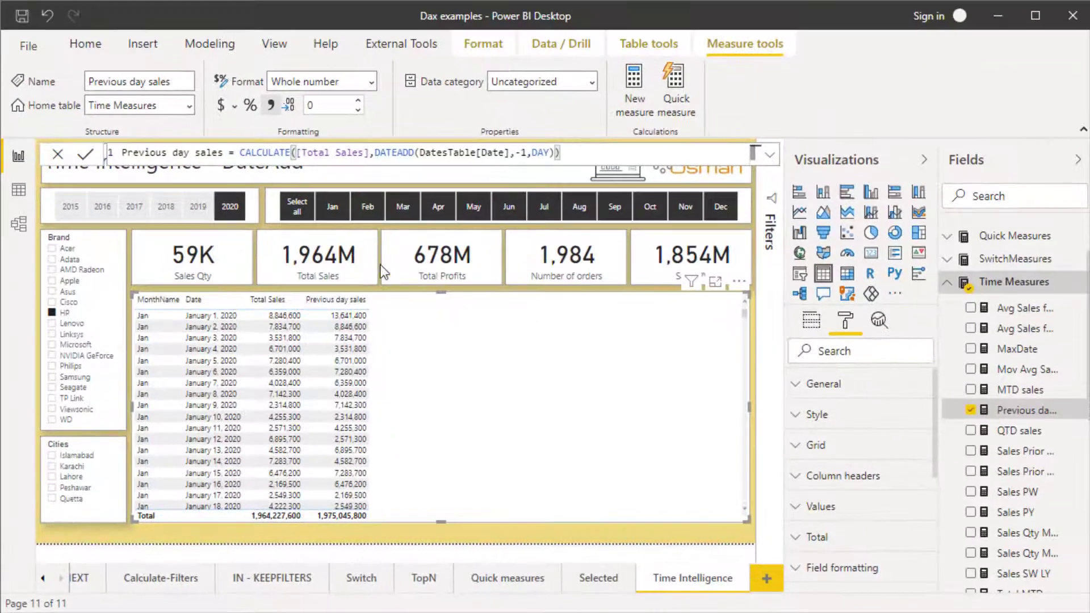
# Step: Change the DATEADD interval count in the measure to -3 and examine the shifted sales in the enlarged table
pyautogui.click(527, 153)
pyautogui.press('BackSpace')
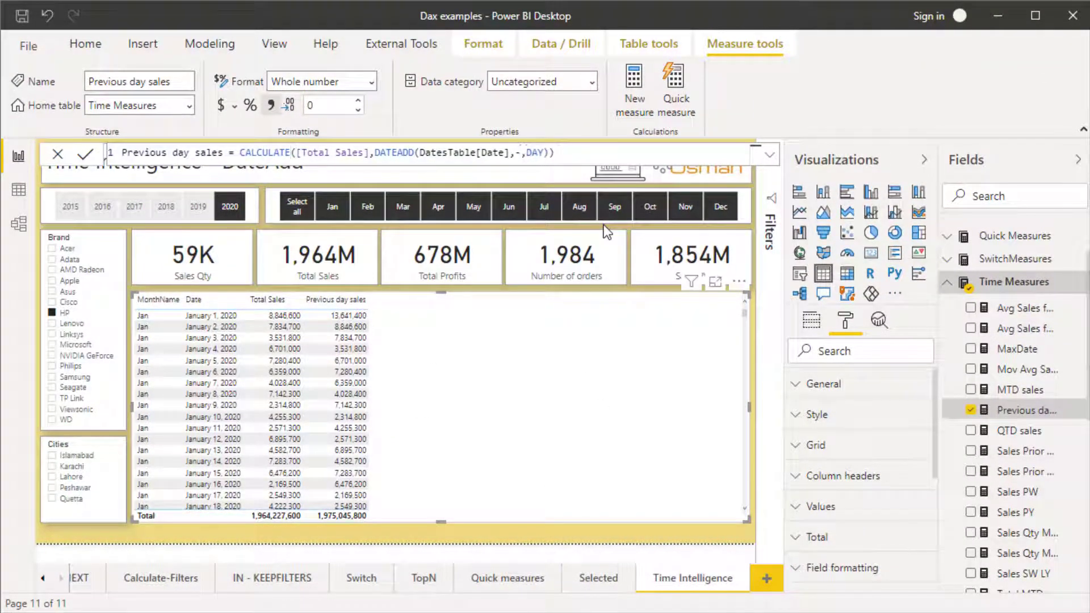
pyautogui.write('3')
pyautogui.press('Return')
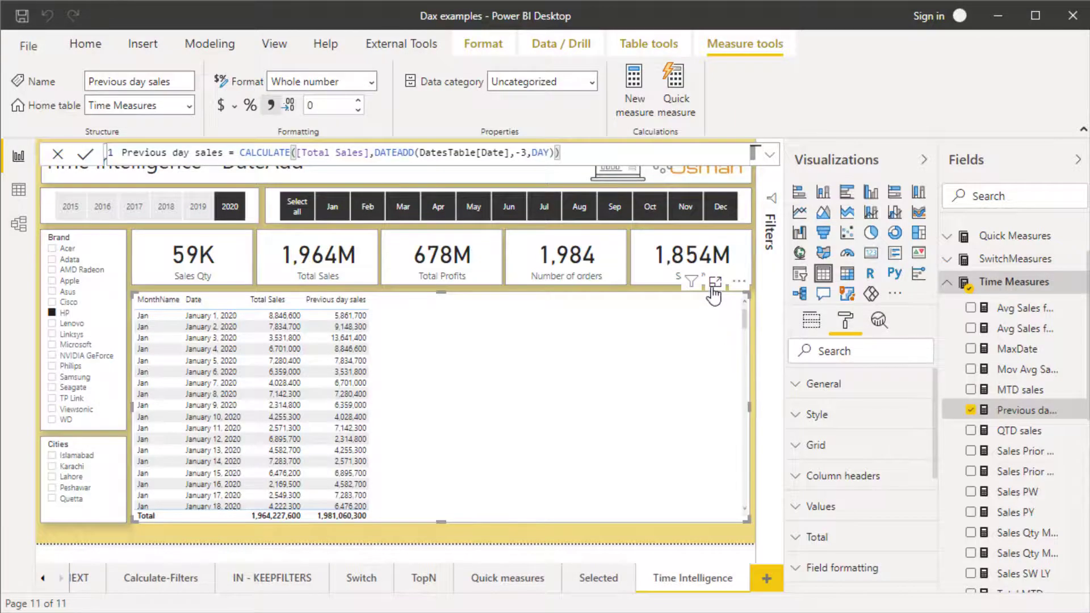
pyautogui.click(715, 282)
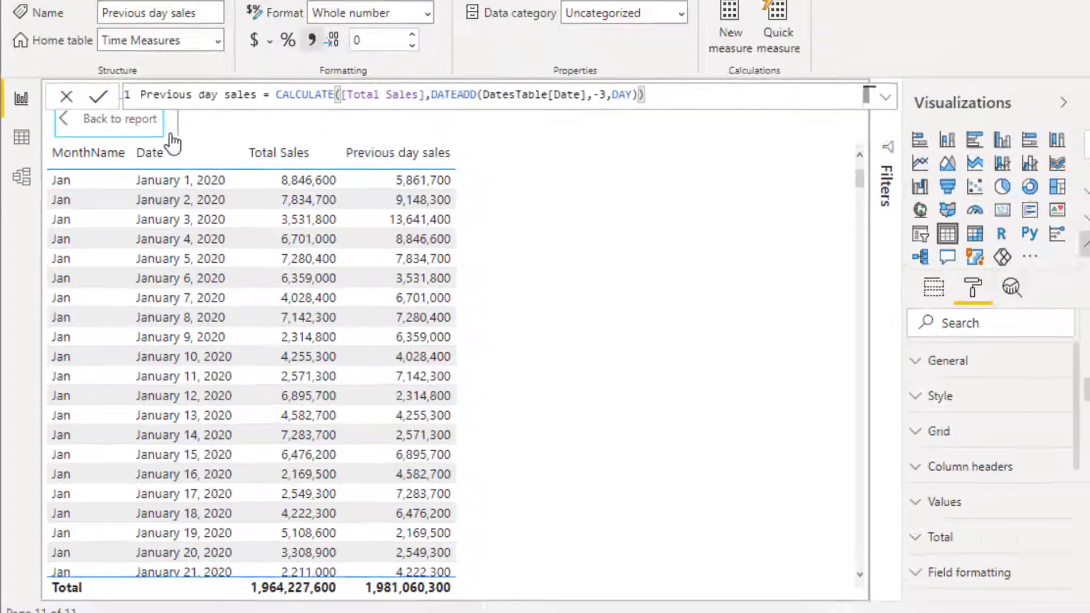
pyautogui.click(120, 50)
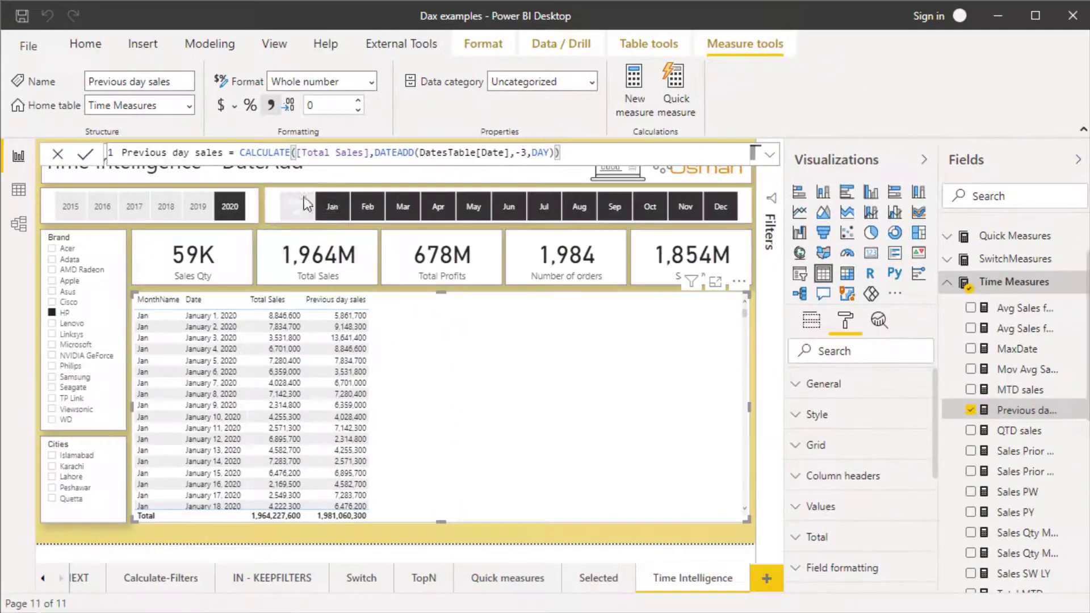
# Step: Set the number of intervals in the Previous day sales measure back to -1 and commit the formula
pyautogui.click(525, 152)
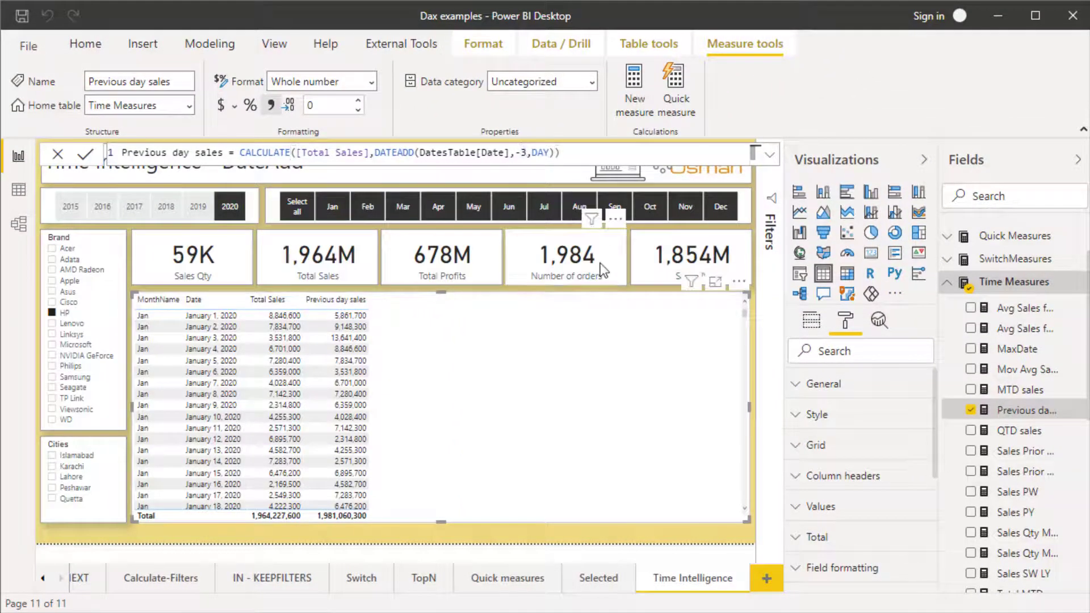
pyautogui.press('Return')
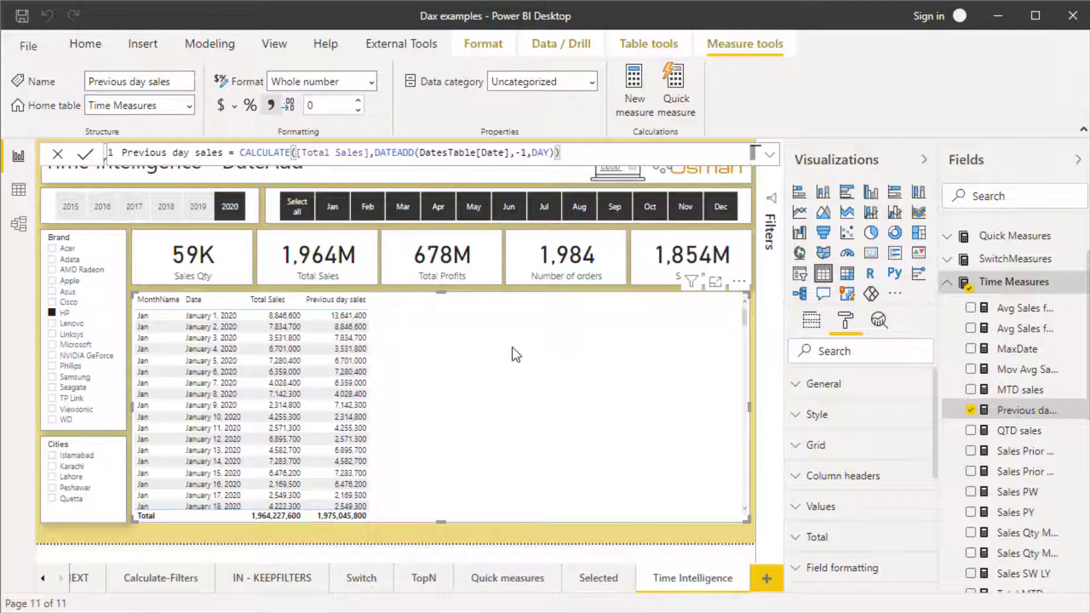
# Step: Create a new measure named Last month sales in Time Measures and start an indented line for its expression
pyautogui.click(646, 95)
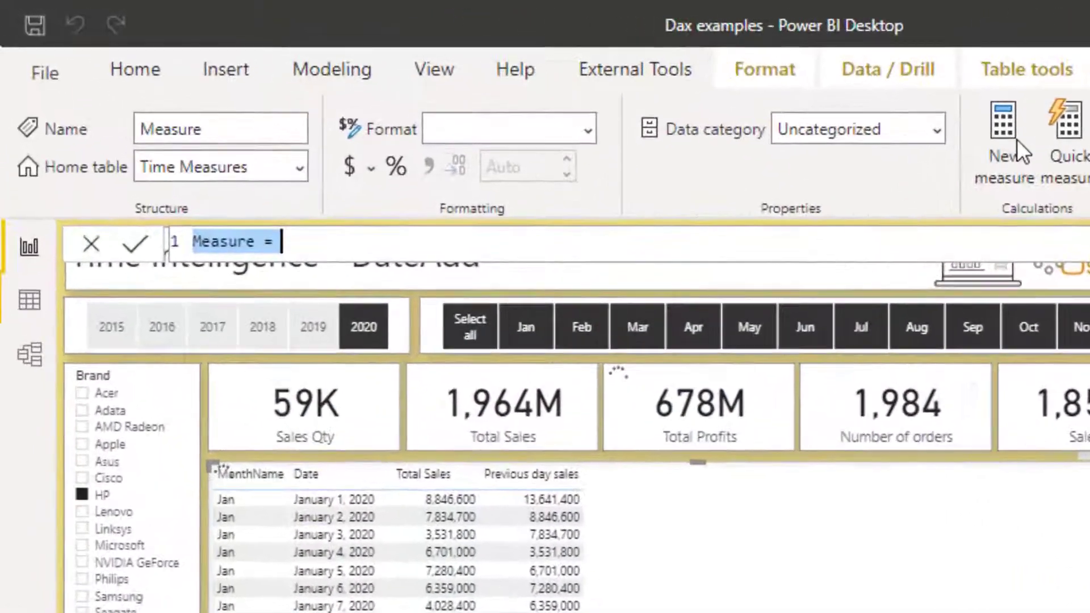
pyautogui.write('Las')
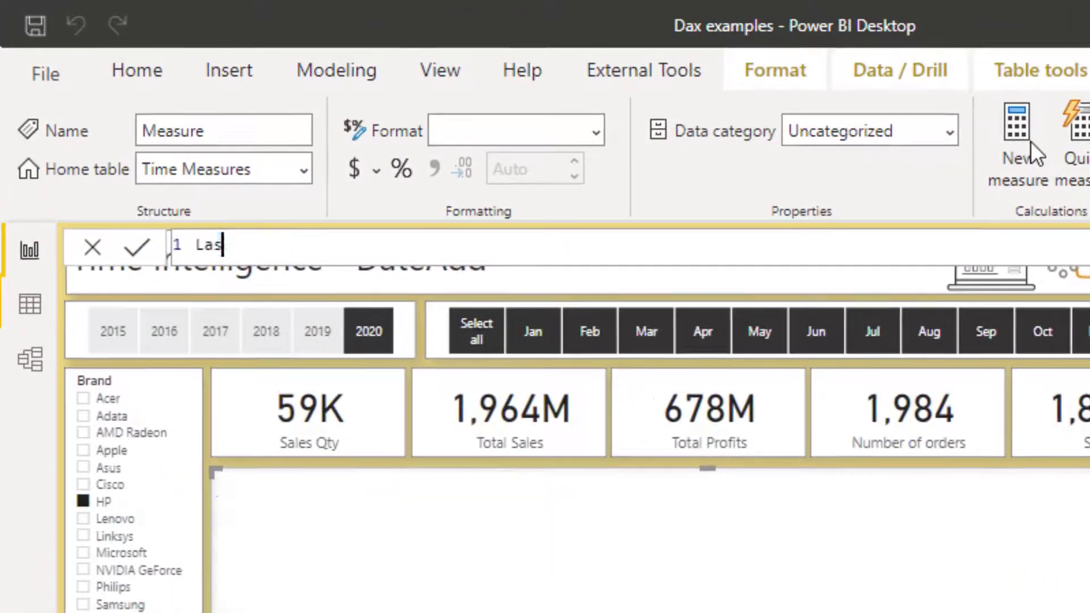
pyautogui.write('t month sales')
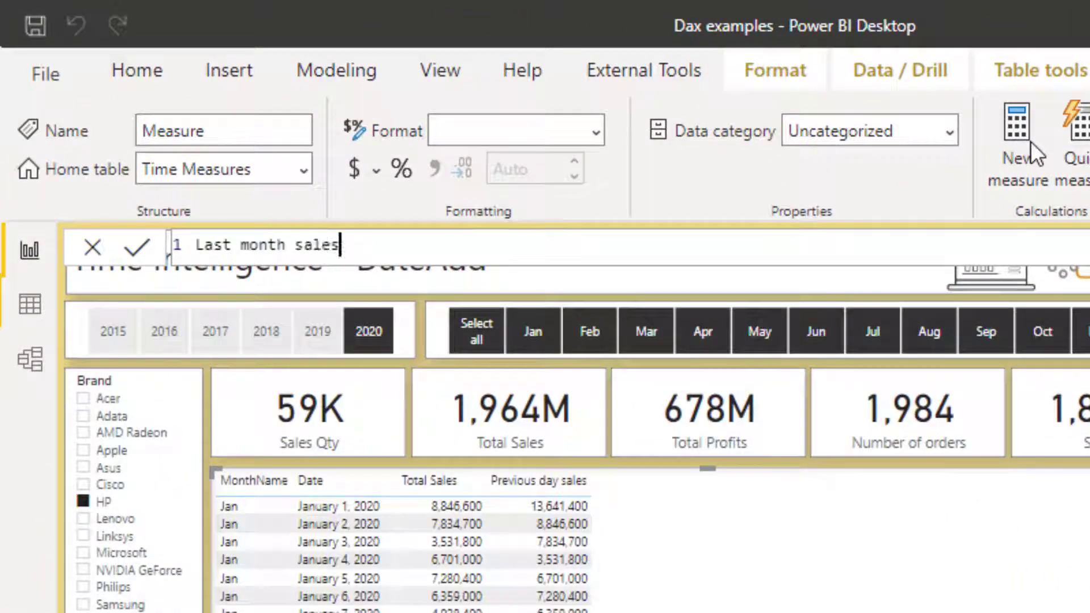
pyautogui.write(' =')
pyautogui.hotkey('shift', 'Return')
pyautogui.press('Tab')
# Step: Enter CALCULATE with [Total Sales] as its expression and continue the formula on a new line
pyautogui.write('calc')
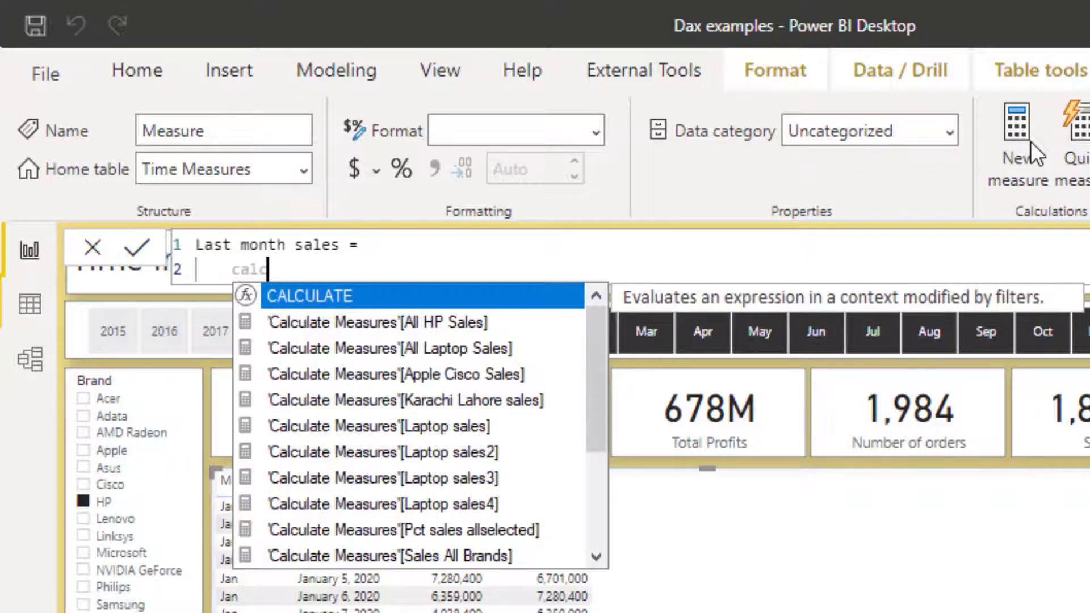
pyautogui.press('Tab')
pyautogui.write('[To')
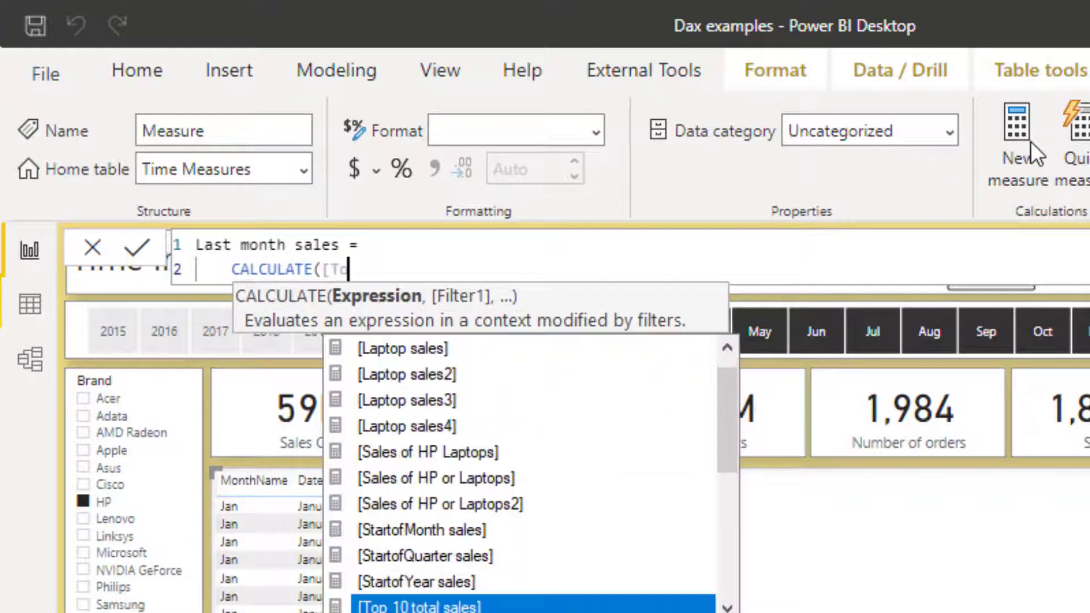
pyautogui.write('tal sal')
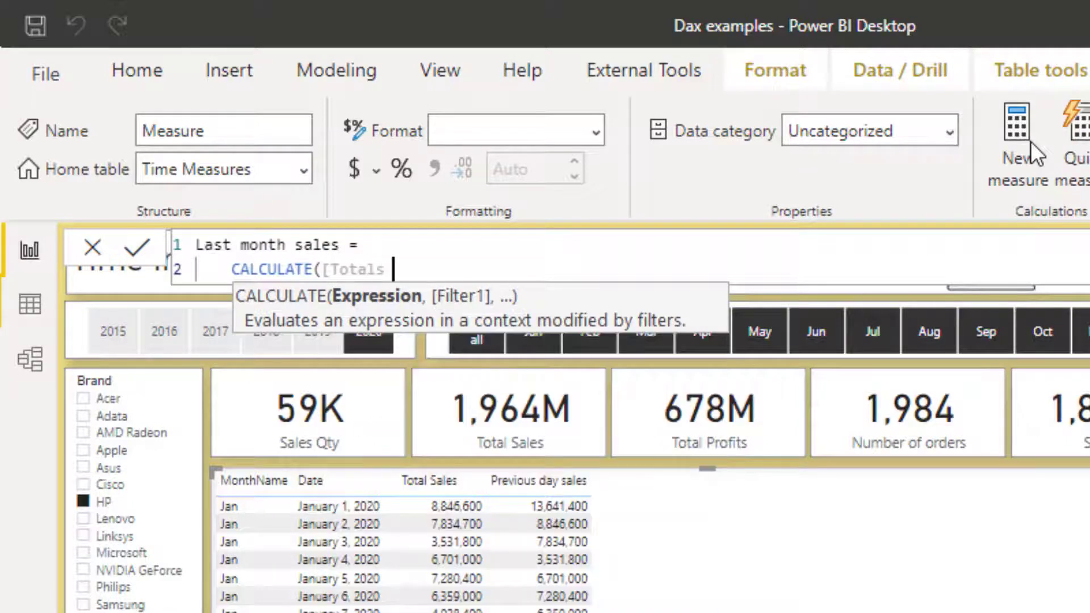
pyautogui.press('Tab')
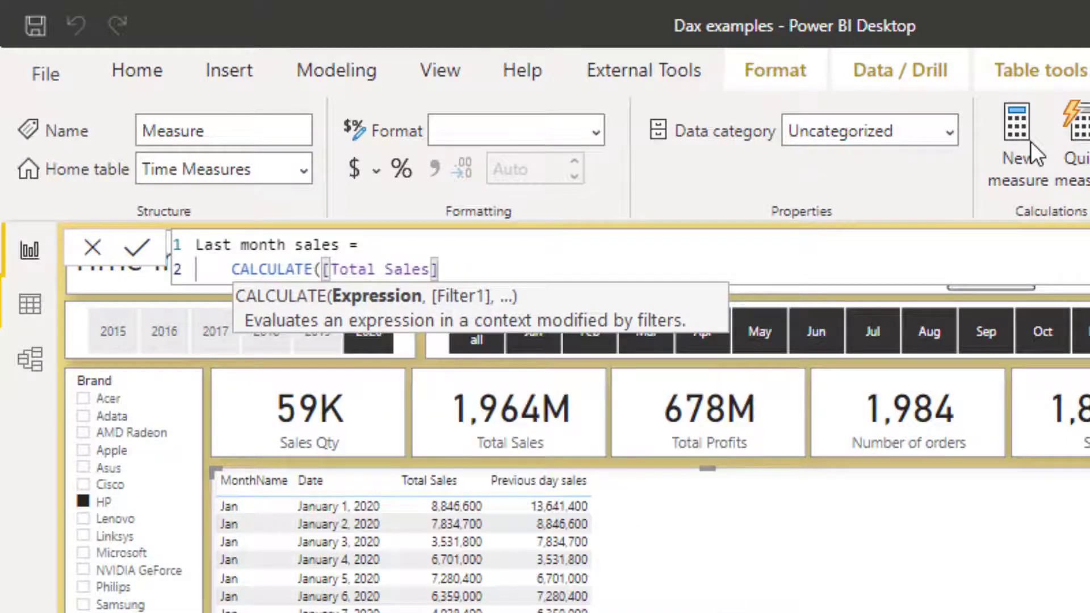
pyautogui.write(',')
pyautogui.hotkey('shift', 'Return')
pyautogui.write('ABS(')
pyautogui.press('BackSpace')
pyautogui.press('BackSpace')
pyautogui.press('BackSpace')
pyautogui.press('BackSpace')
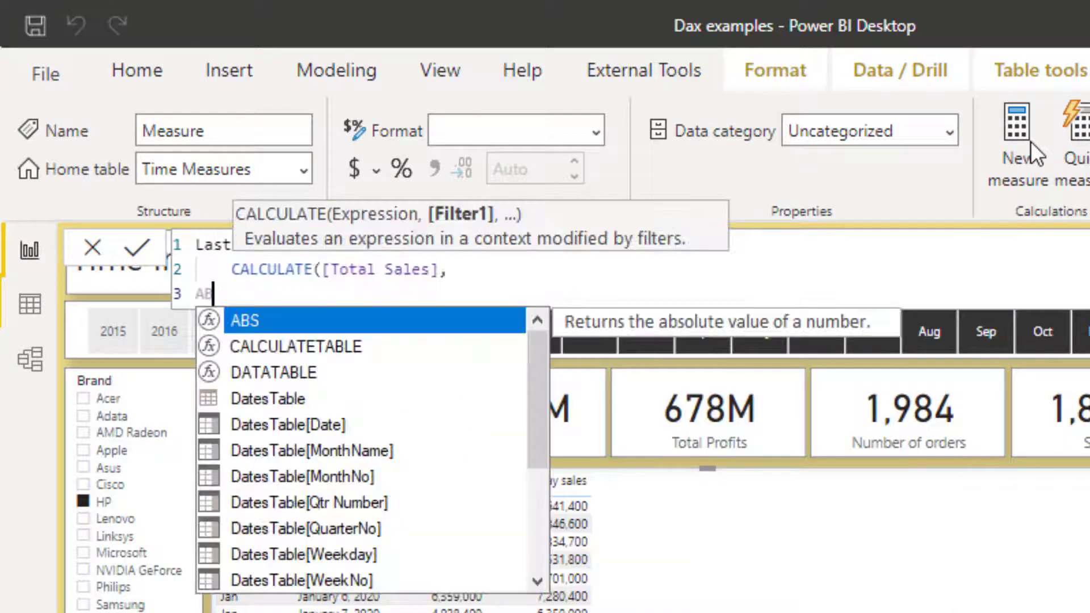
pyautogui.write('`')
pyautogui.press('BackSpace')
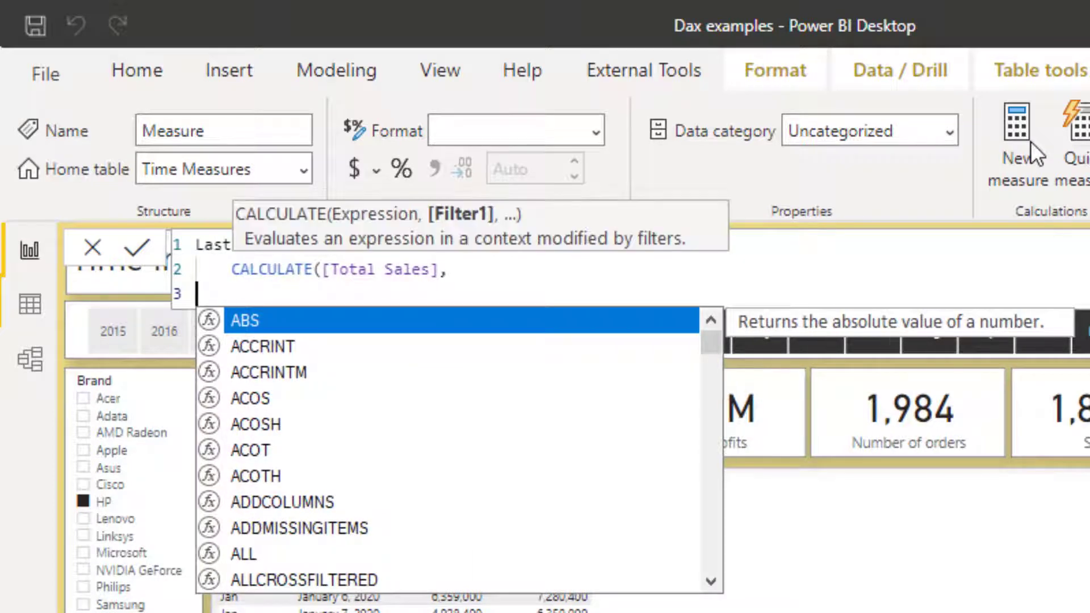
pyautogui.press('Escape')
# Step: Insert the DATEADD function, indented on the third line, as the filter argument of CALCULATE
pyautogui.press('Tab')
pyautogui.press('Tab')
pyautogui.write('dated')
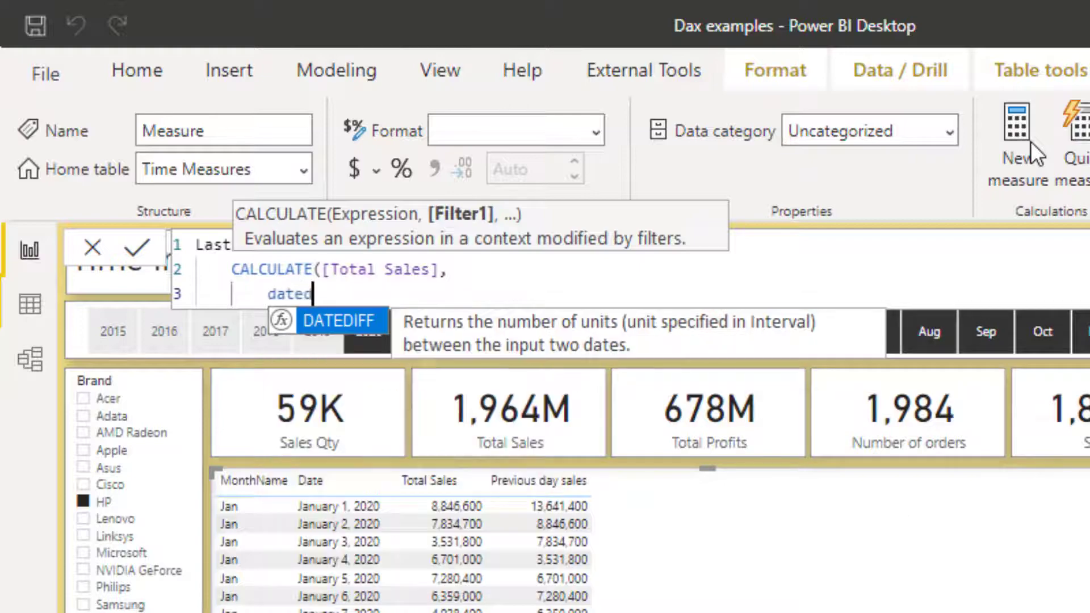
pyautogui.press('BackSpace')
pyautogui.write('add')
pyautogui.press('Tab')
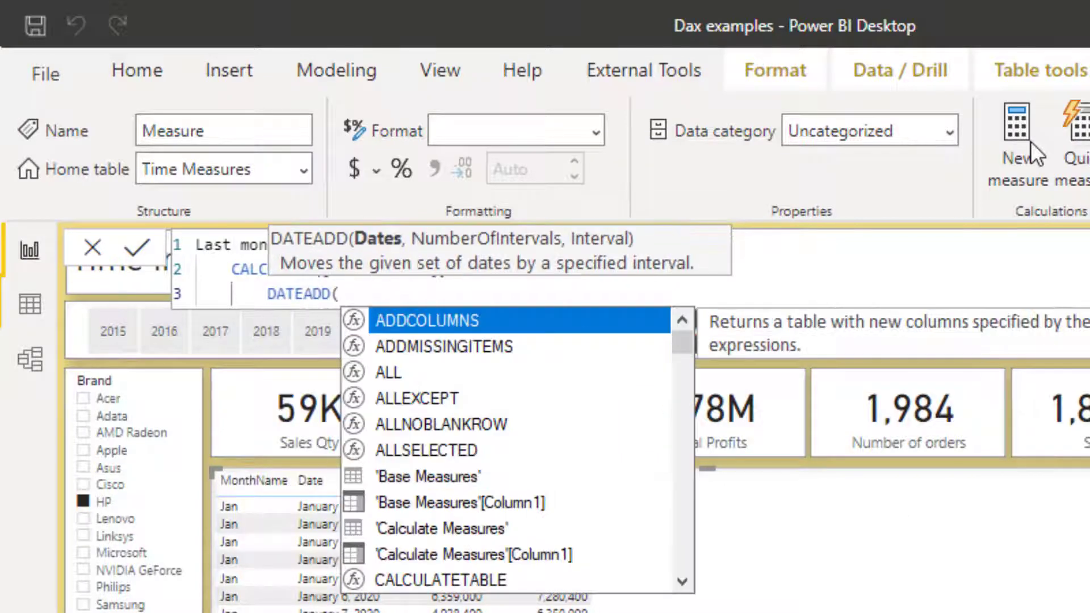
# Step: Supply DatesTable[Date] as the dates argument of DATEADD
pyautogui.write('dates')
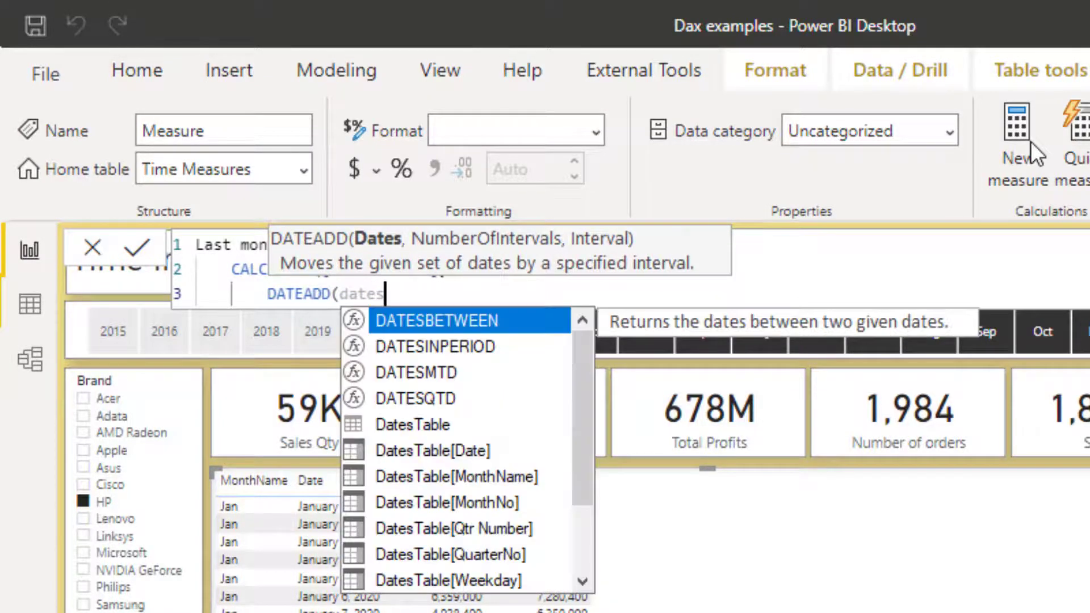
pyautogui.press('Down')
pyautogui.press('Down')
pyautogui.press('Down')
pyautogui.press('Down')
pyautogui.press('Down')
pyautogui.press('Tab')
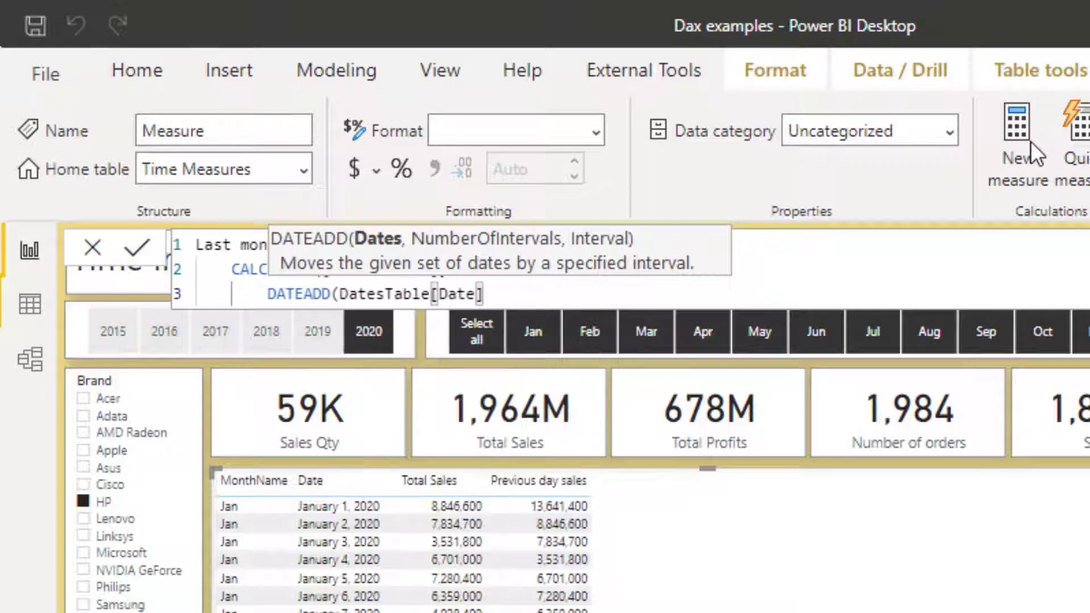
# Step: Set DATEADD's number of intervals to -1 and its interval to MONTH
pyautogui.write(',-1')
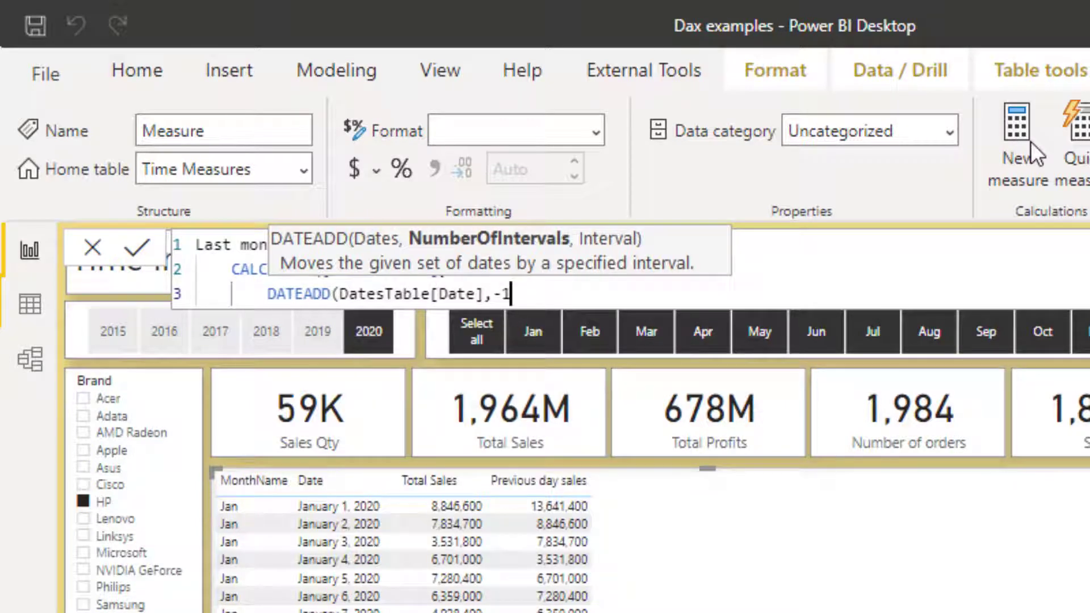
pyautogui.write(',')
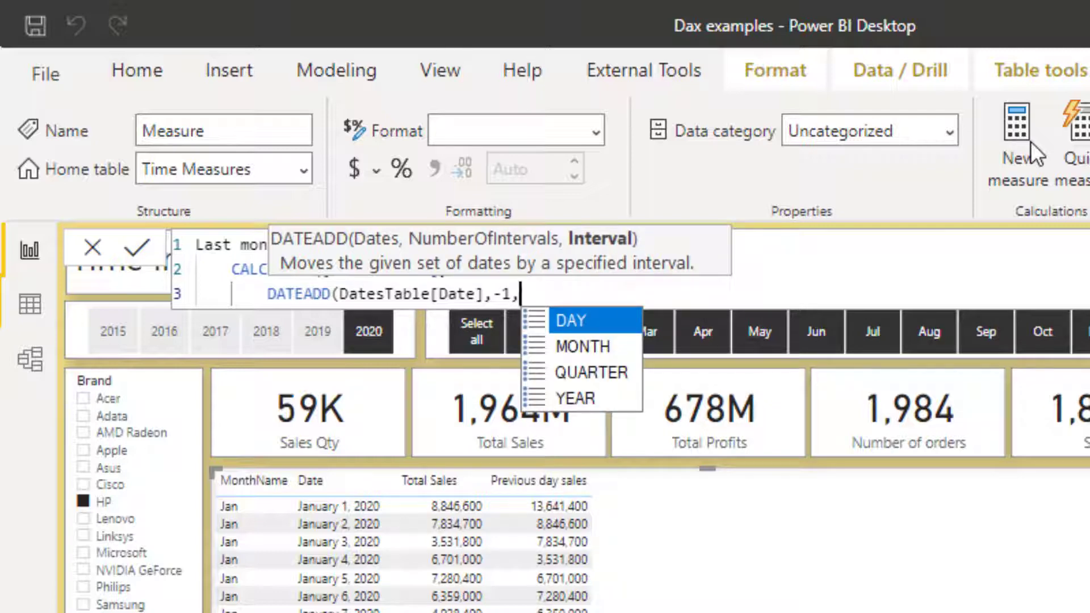
pyautogui.press('Down')
pyautogui.press('Down')
pyautogui.press('Up')
pyautogui.press('Tab')
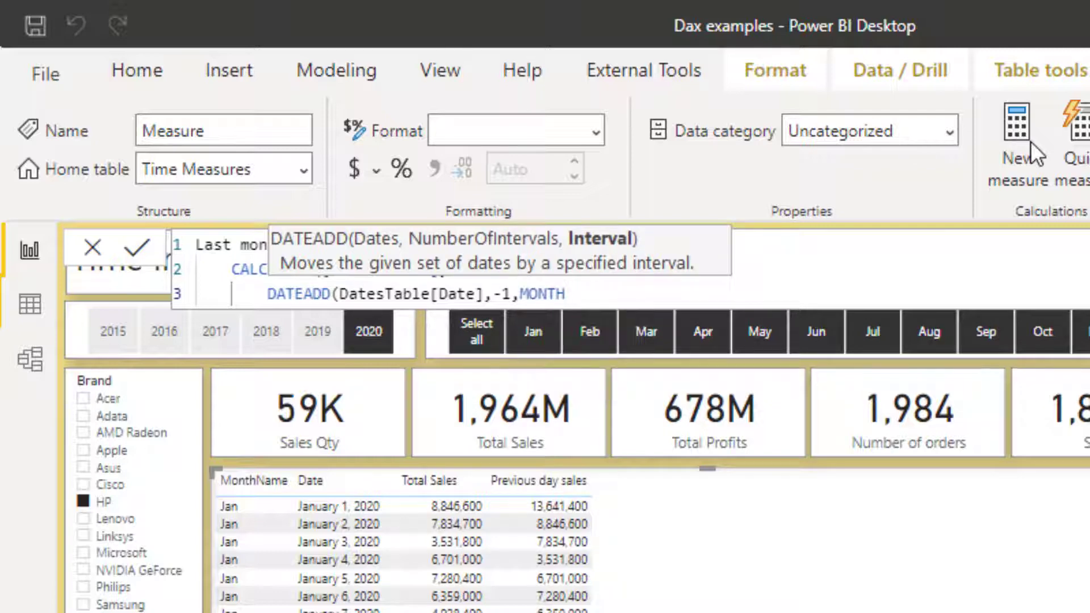
# Step: Close both functions, commit the Last month sales measure, and format it with a thousands separator
pyautogui.write(')')
pyautogui.hotkey('shift', 'Return')
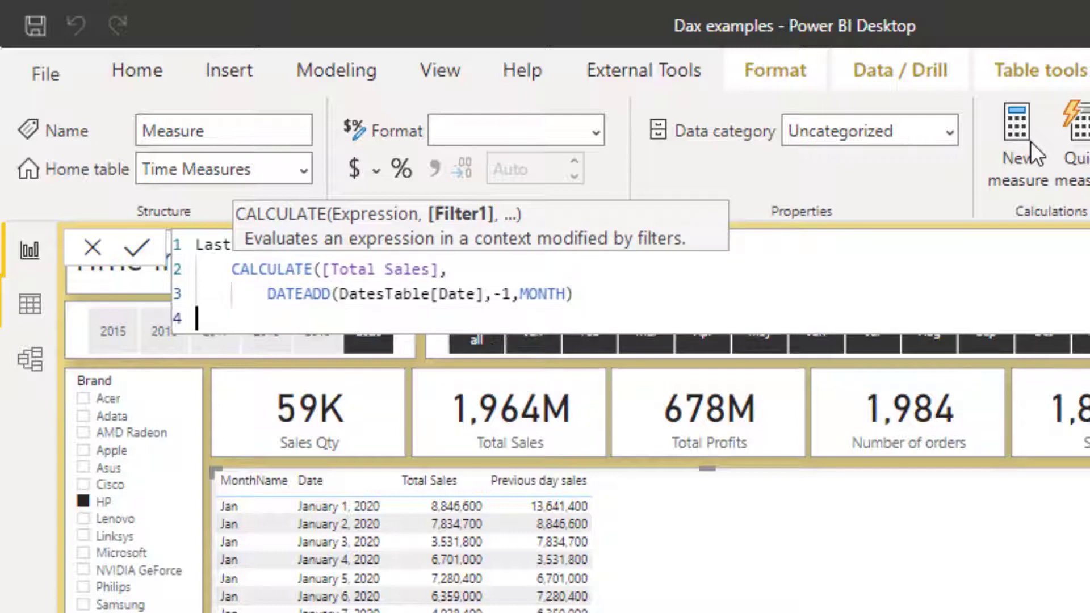
pyautogui.write(')')
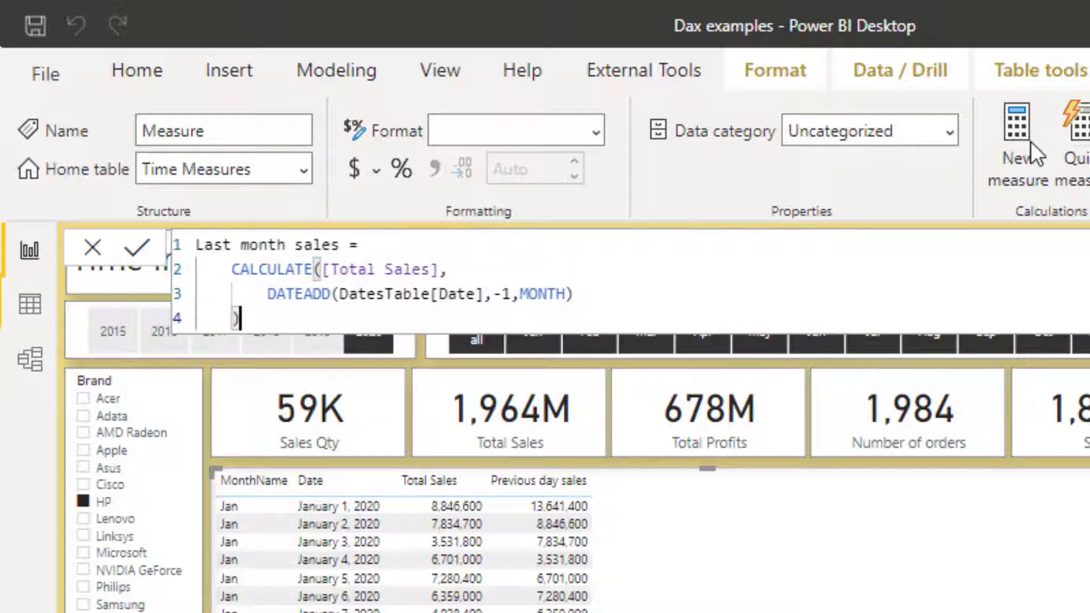
pyautogui.press('Return')
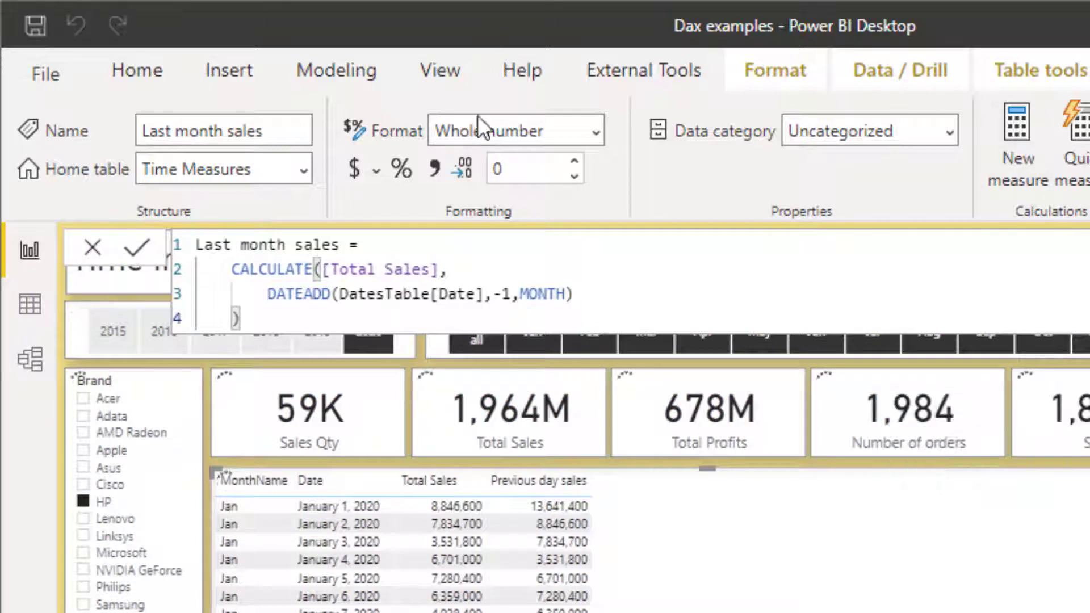
pyautogui.click(435, 167)
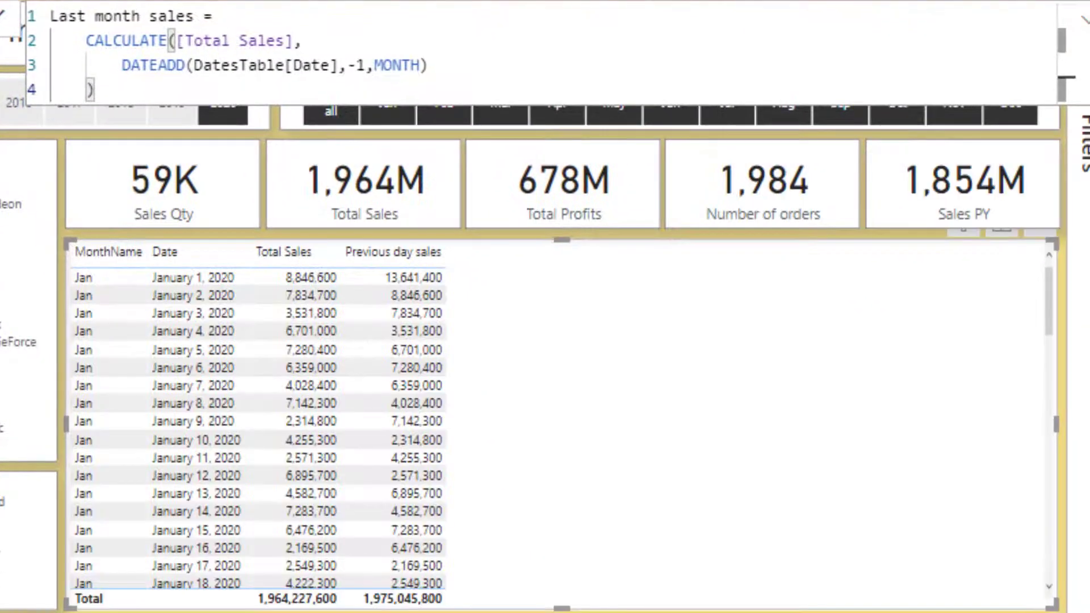
# Step: Replace Date and Previous day sales in the table with Last month sales and compare it with Total Sales by month in focus mode
pyautogui.moveTo(954, 368); pyautogui.dragTo(678, 375)
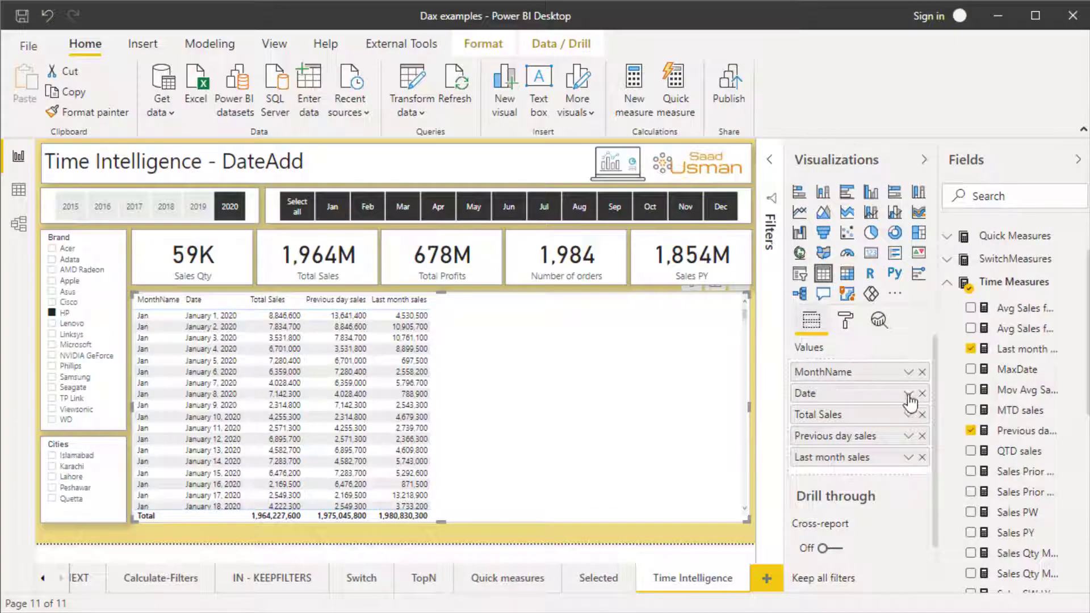
pyautogui.click(923, 394)
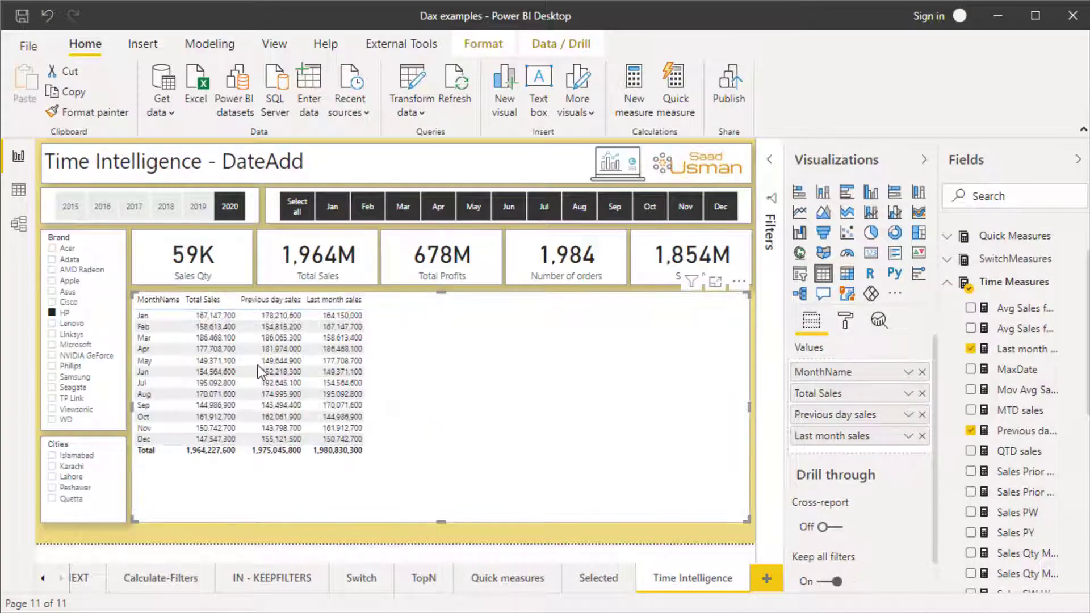
pyautogui.click(922, 415)
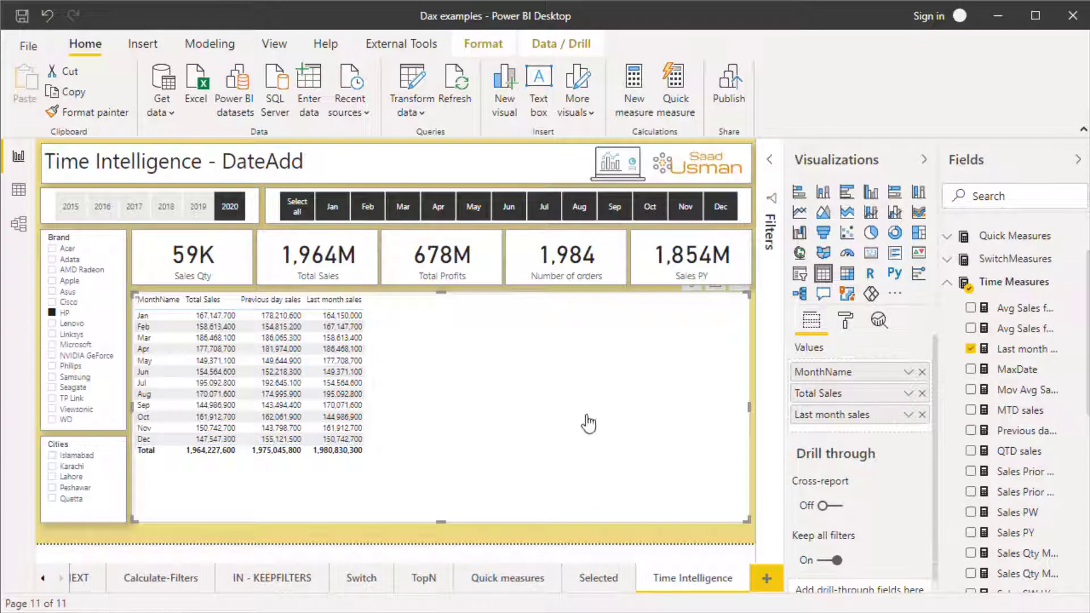
pyautogui.click(717, 282)
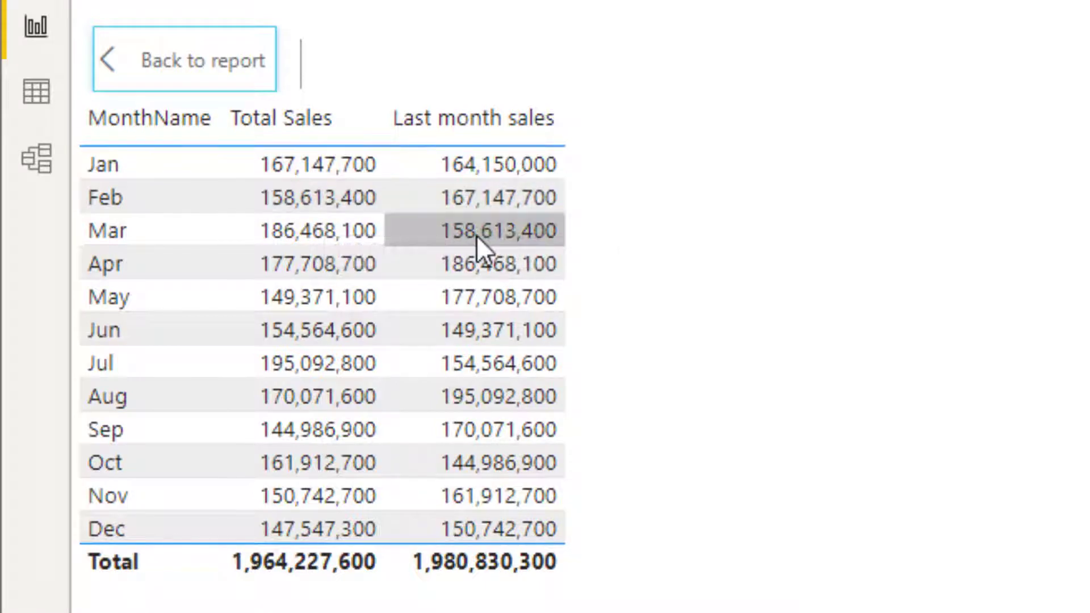
pyautogui.click(228, 72)
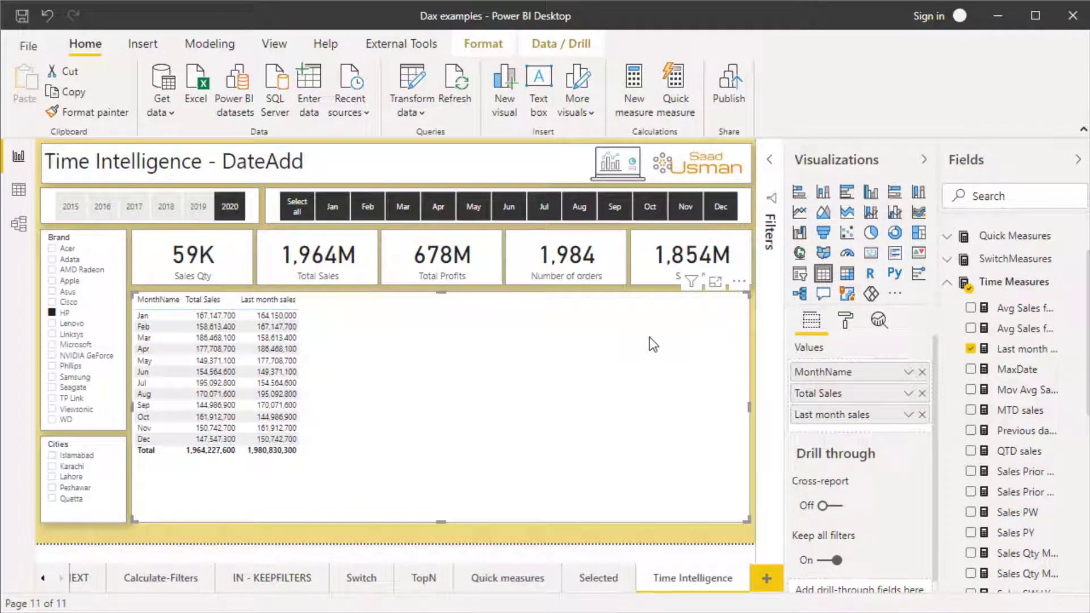
# Step: Create a new measure named MoM sales in the Time Measures table and start an indented line for its expression
pyautogui.click(1018, 282)
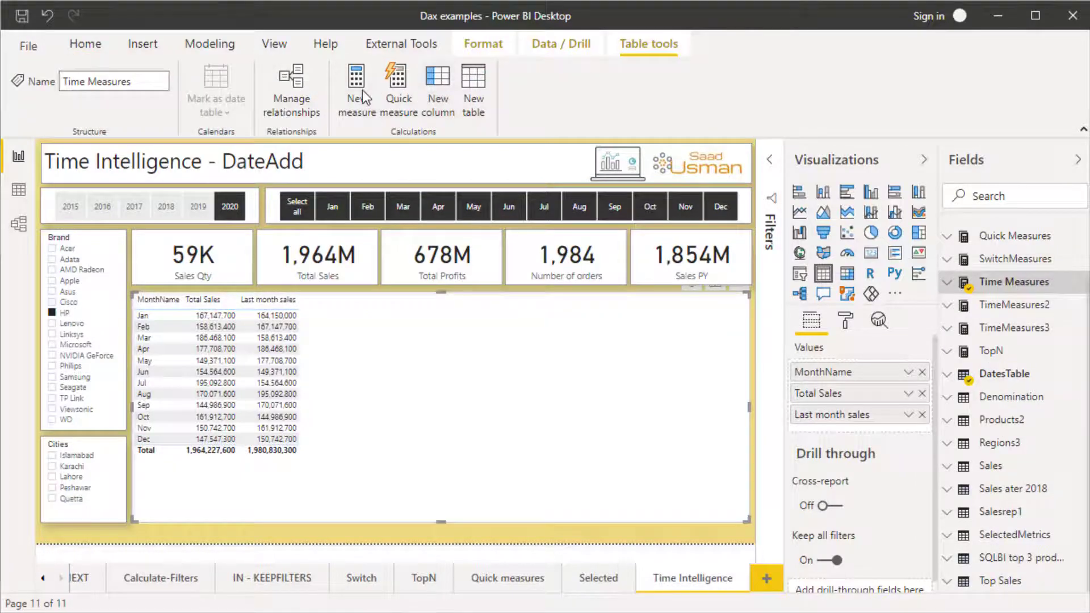
pyautogui.click(362, 90)
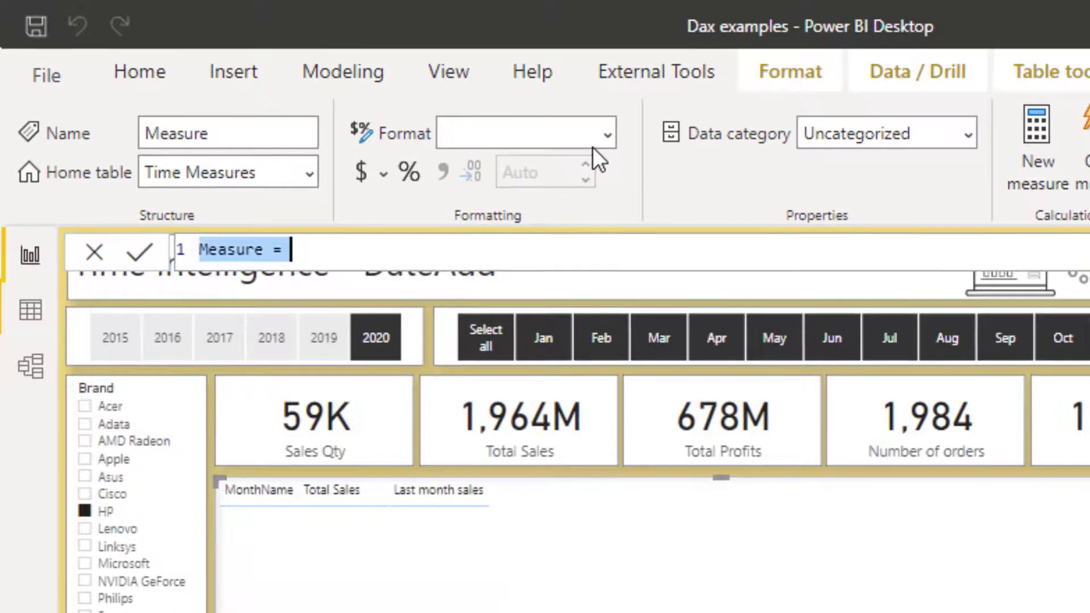
pyautogui.write('MoM ')
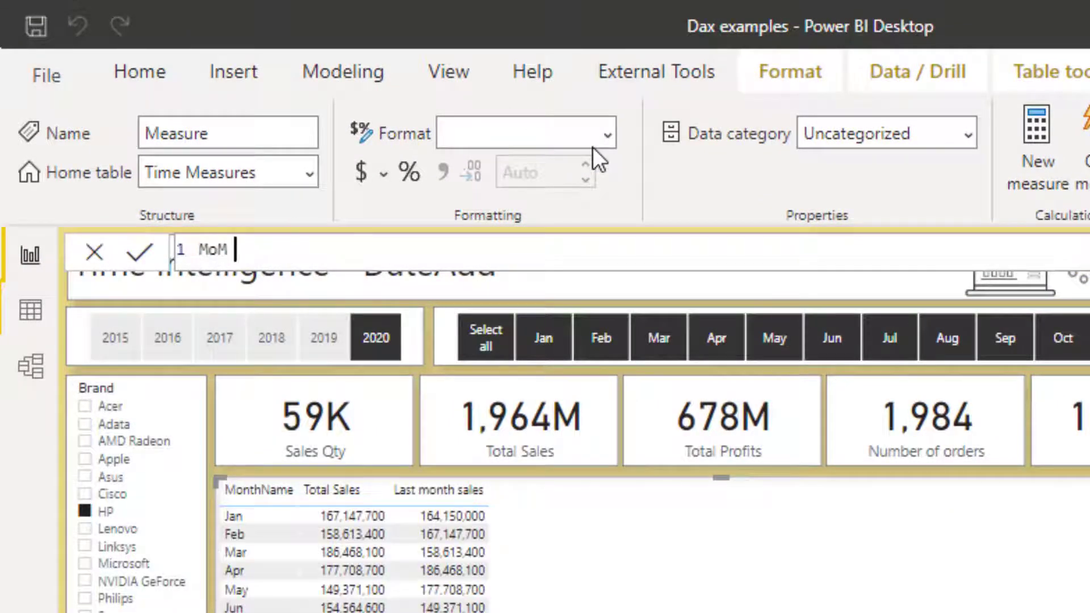
pyautogui.write('sales =')
pyautogui.hotkey('shift', 'Return')
pyautogui.press('Tab')
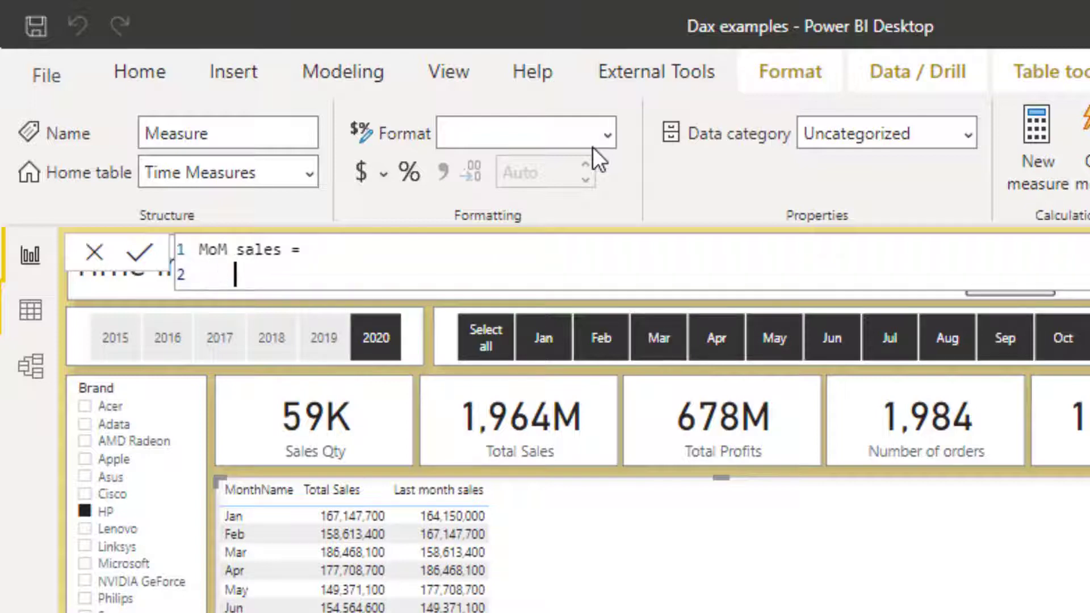
# Step: Define the MoM sales expression as [Total Sales] - [Last month sales]
pyautogui.write('[Tota')
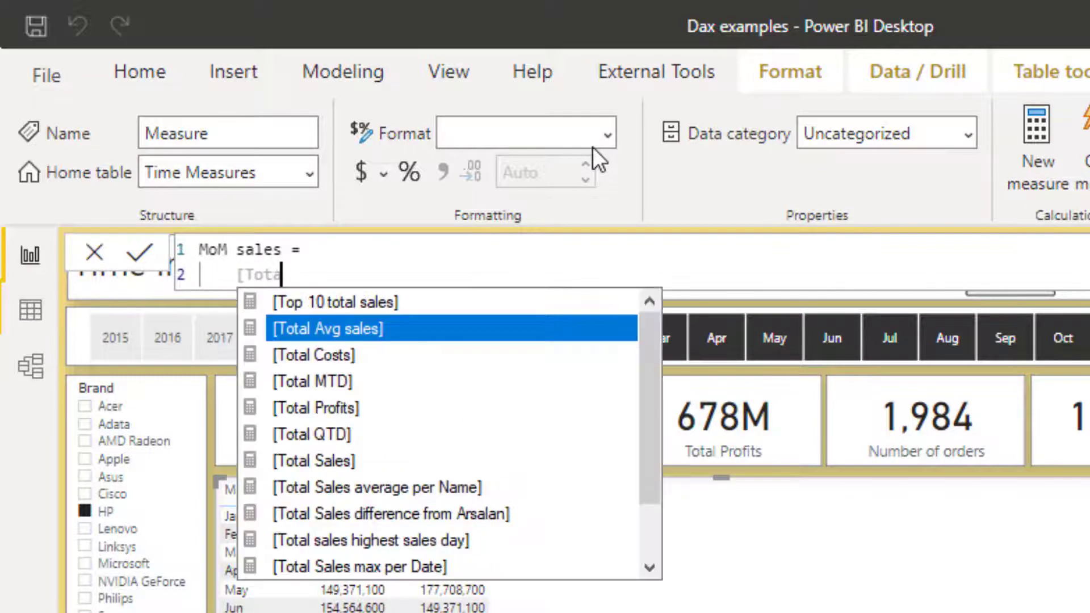
pyautogui.write('l S')
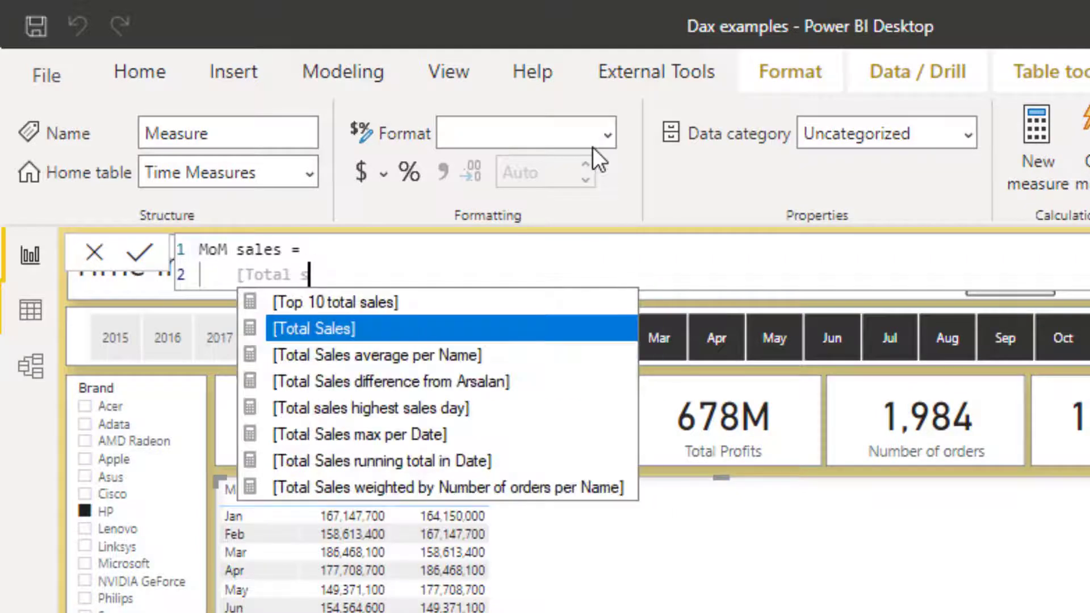
pyautogui.press('Tab')
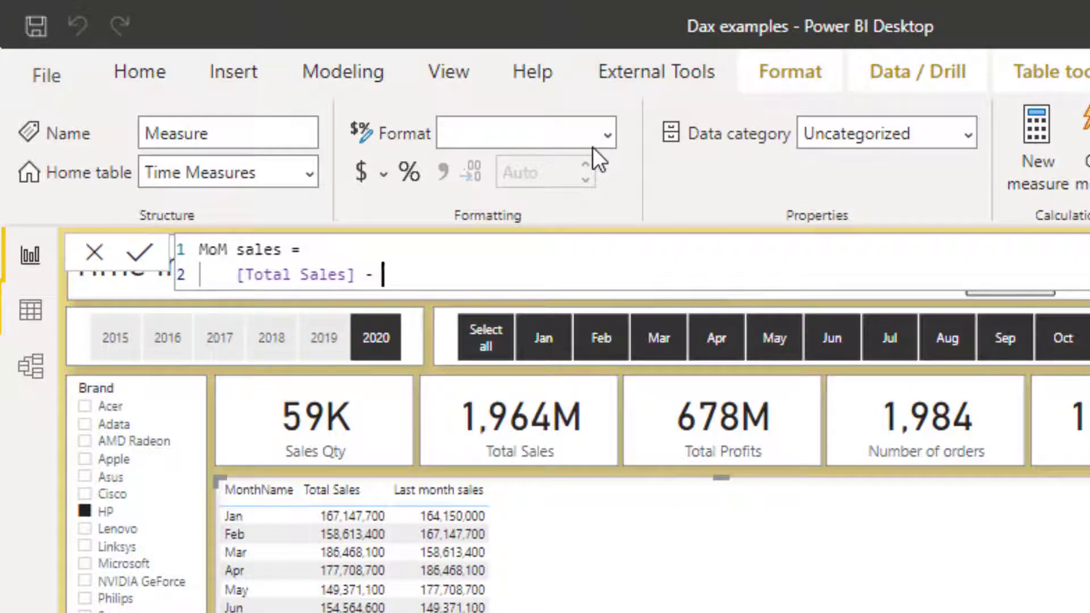
pyautogui.write('- p')
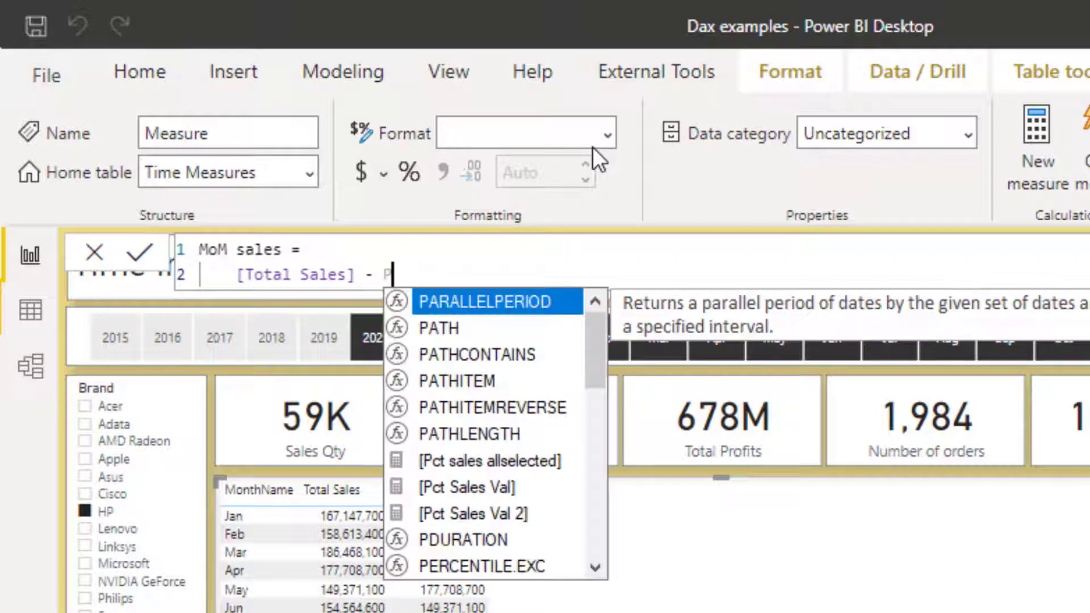
pyautogui.press('BackSpace')
pyautogui.write('Last')
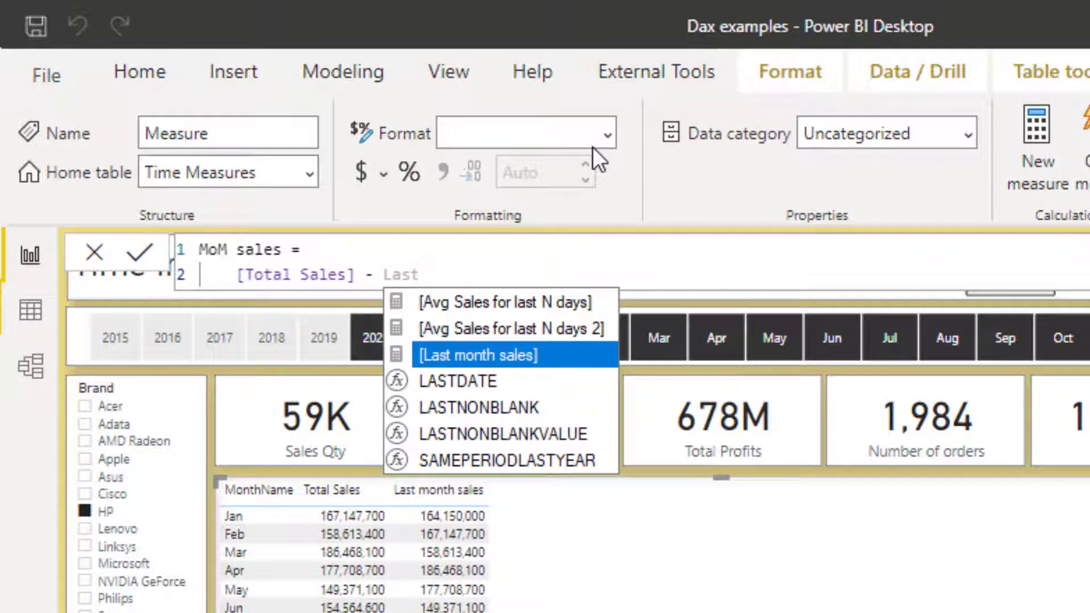
pyautogui.press('Tab')
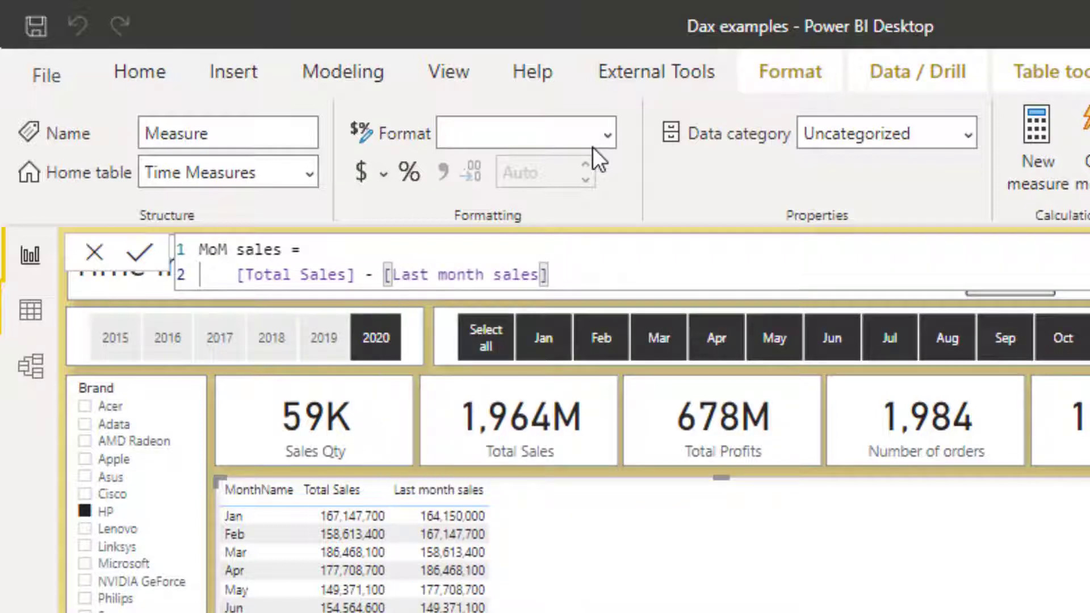
# Step: Commit the MoM sales measure with a thousands separator and add it to the monthly sales table, viewed in focus mode
pyautogui.press('Return')
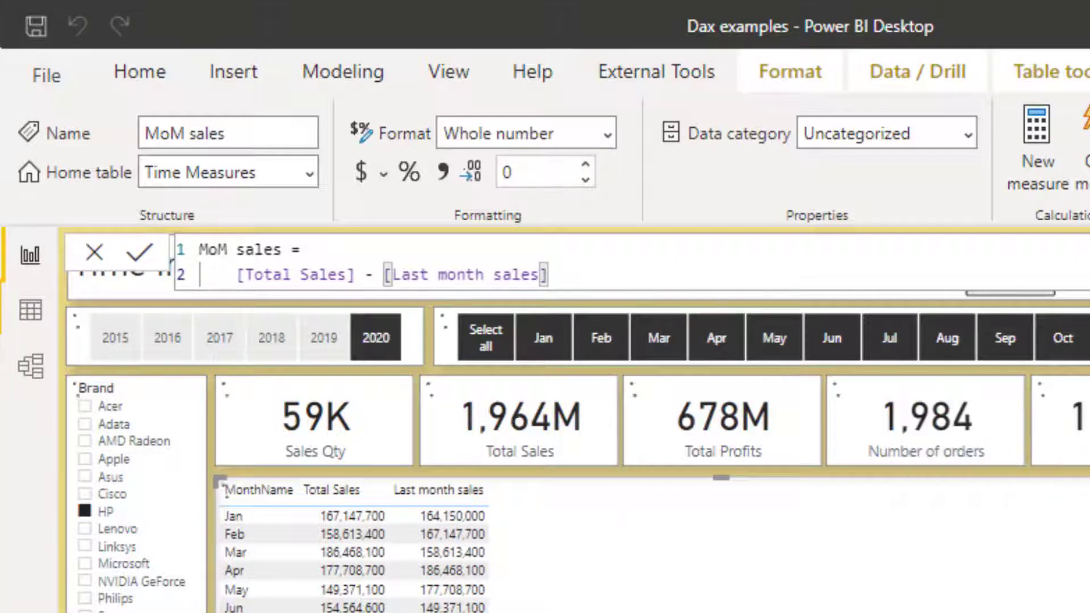
pyautogui.click(442, 163)
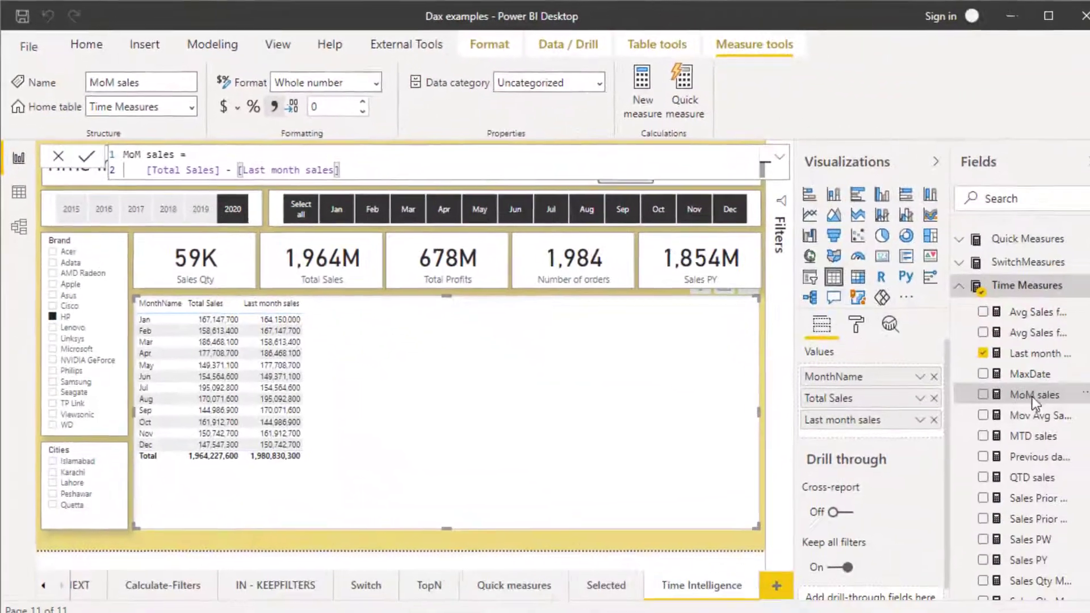
pyautogui.moveTo(1022, 390); pyautogui.dragTo(394, 402)
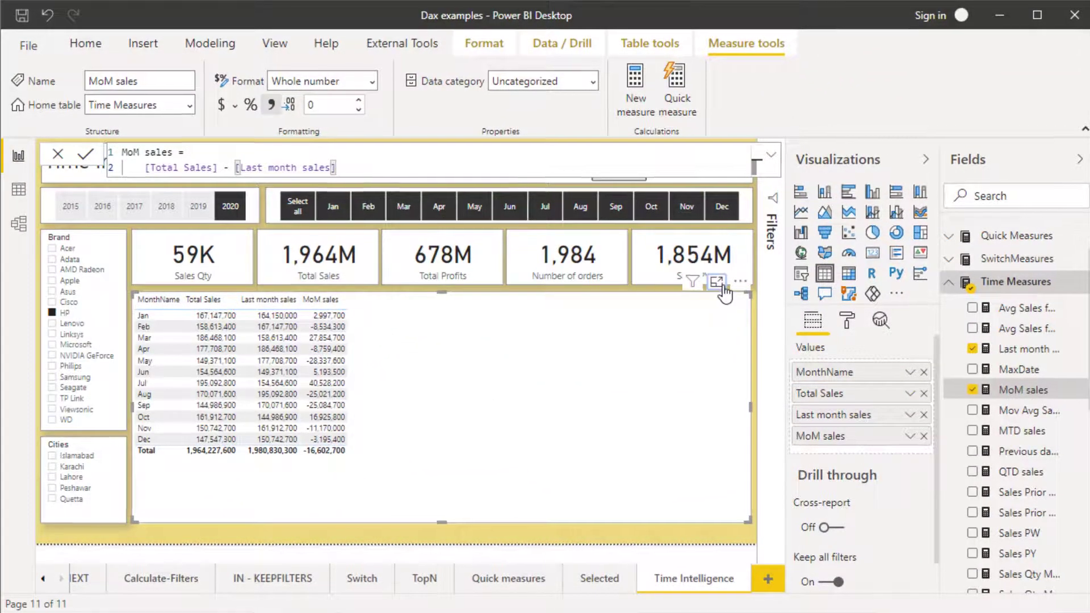
pyautogui.click(717, 283)
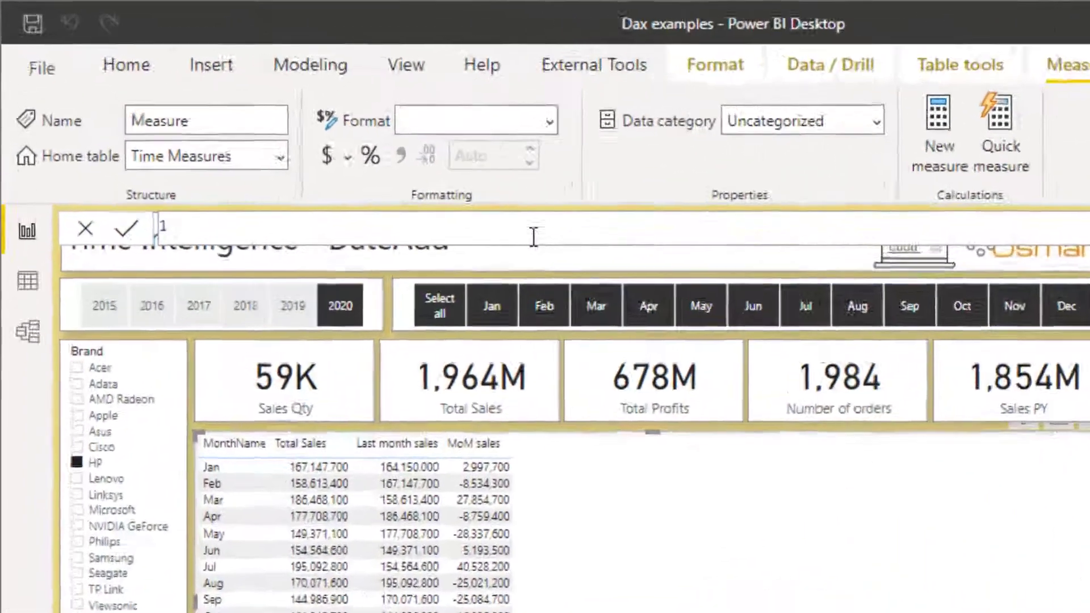
# Step: Create a measure named Last year sales in the Time Measures table, starting with CALCULATE over [Total Sales]
pyautogui.write('Las')
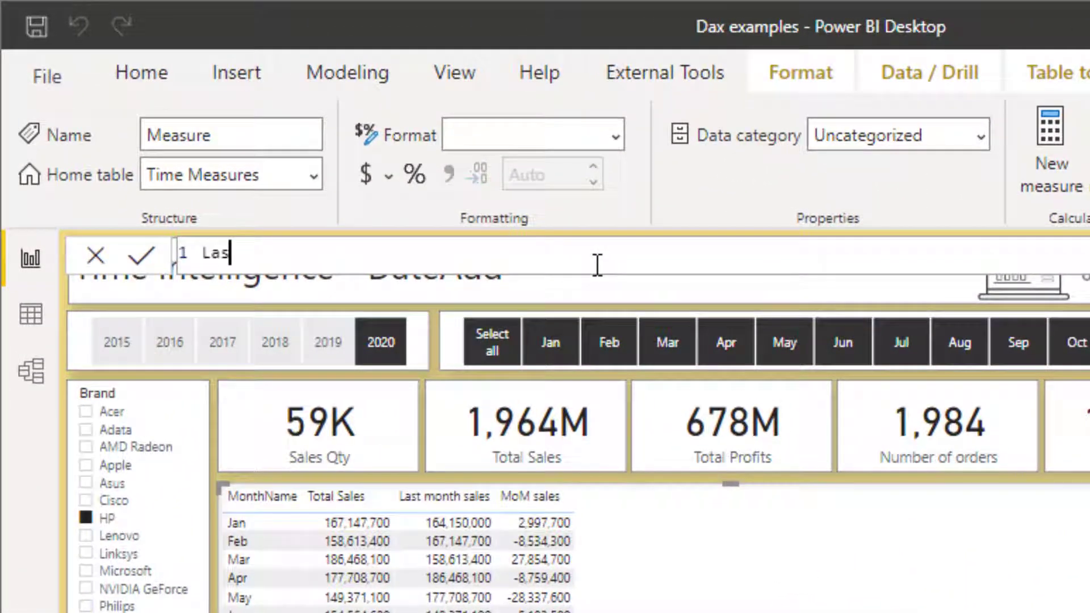
pyautogui.write('t year sales ')
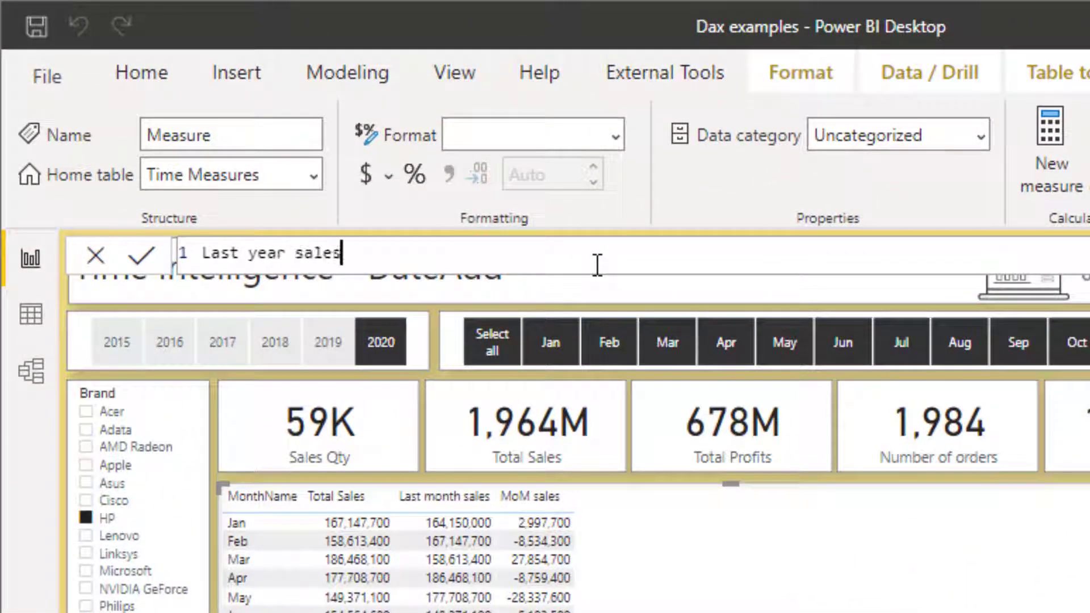
pyautogui.write('= calc')
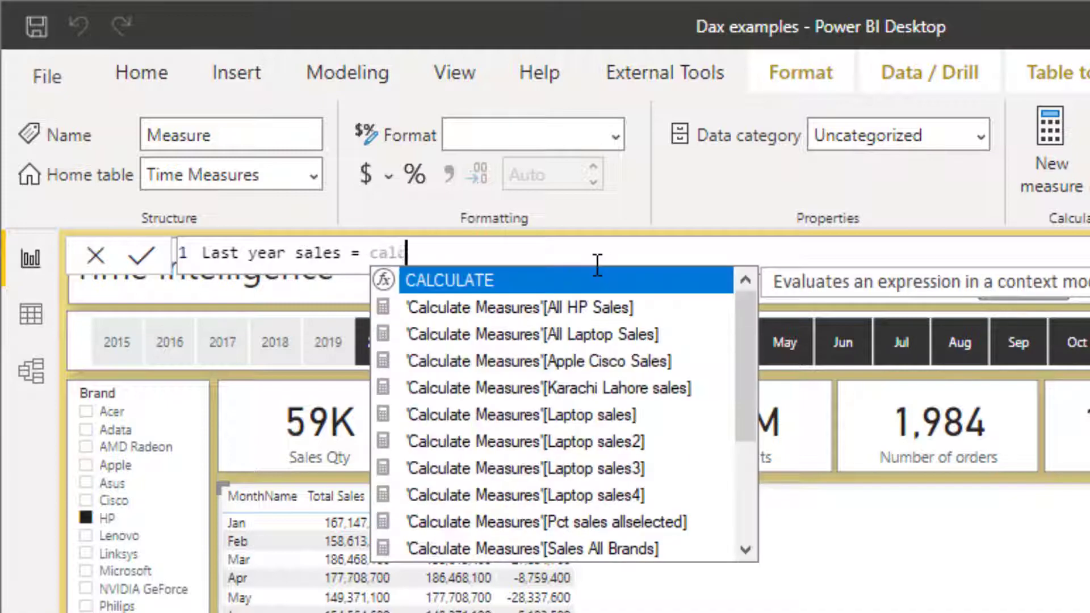
pyautogui.press('Tab')
pyautogui.write('[total s')
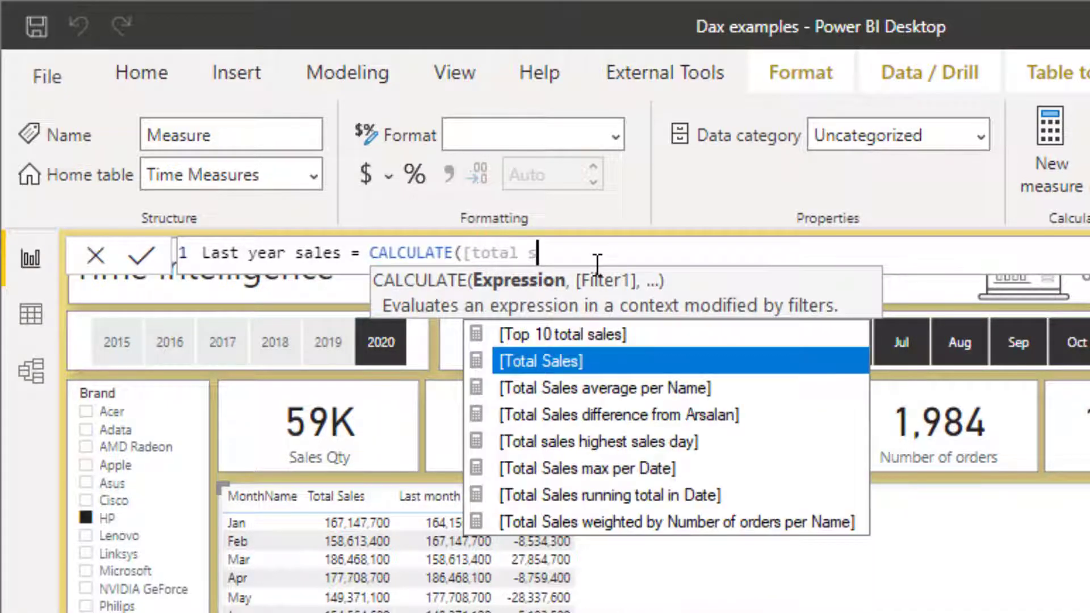
pyautogui.press('Tab')
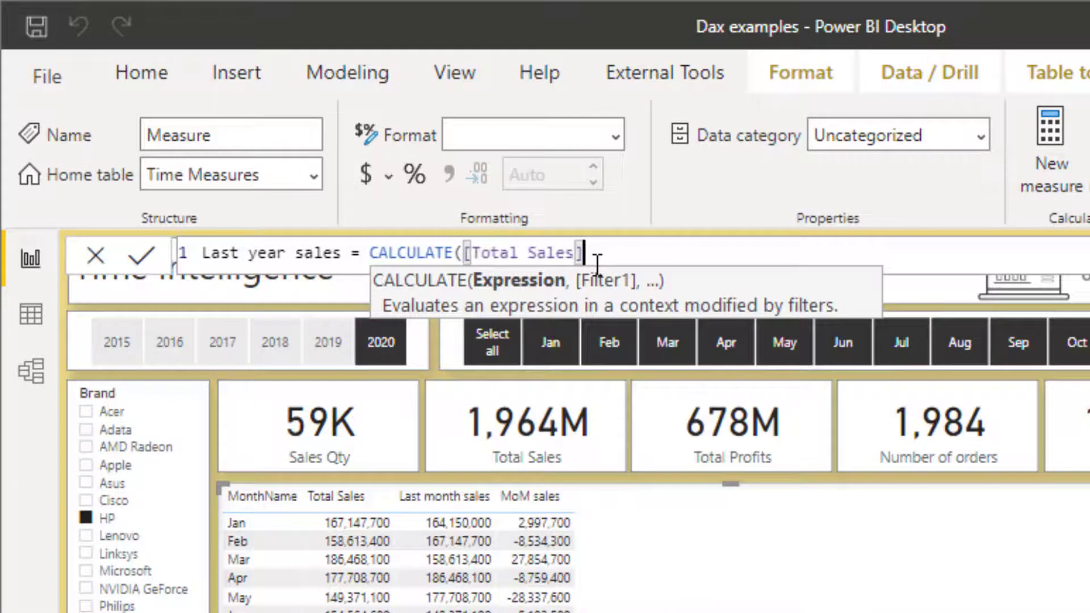
# Step: Add a DATEADD filter to the Last year sales expression with DatesTable[Date] as its dates argument
pyautogui.write(', date')
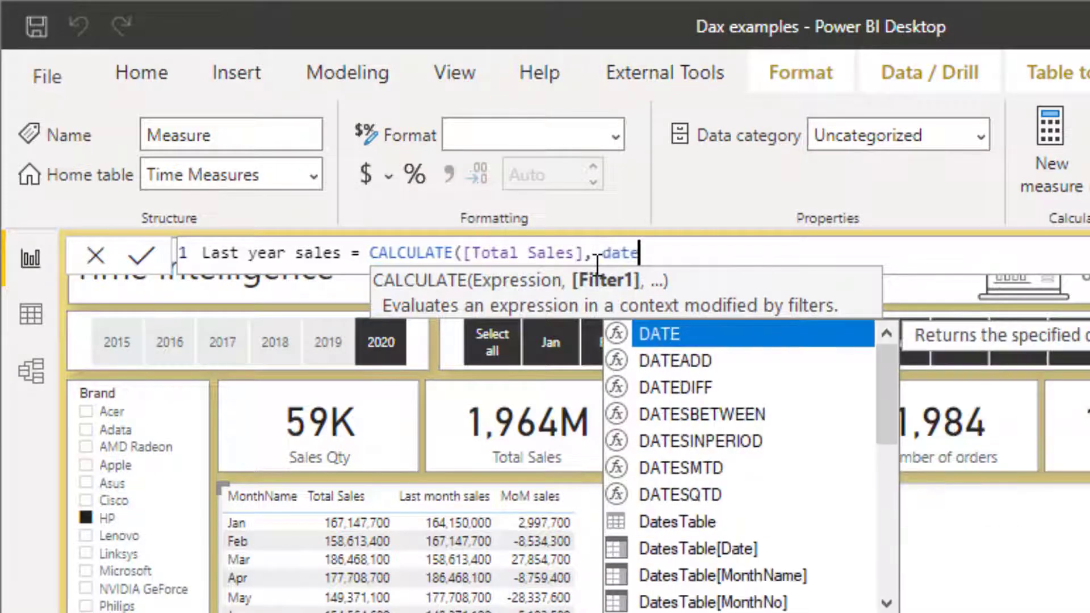
pyautogui.press('Down')
pyautogui.press('Tab')
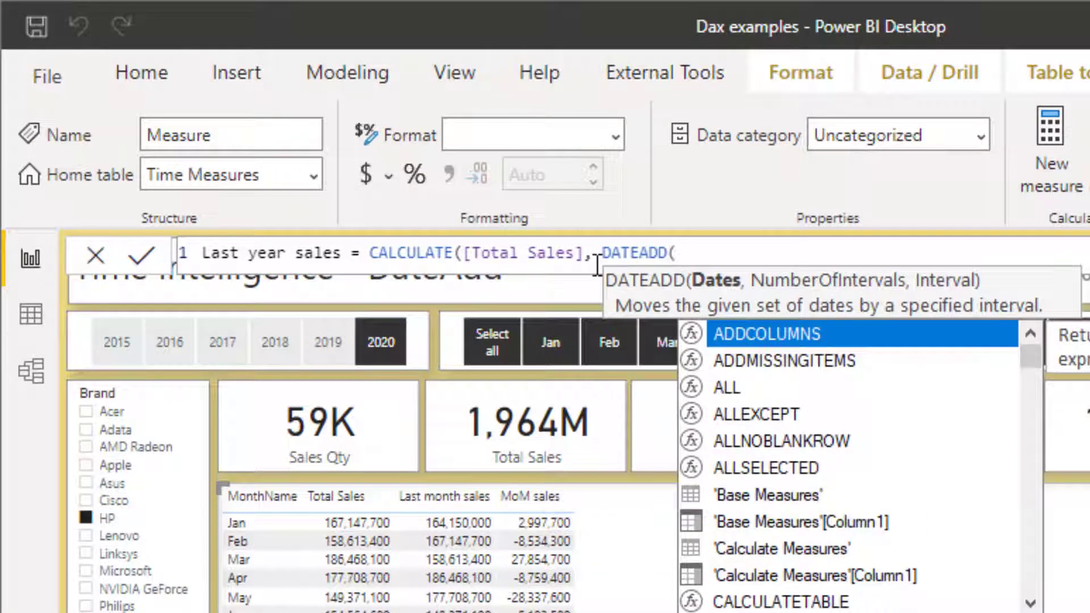
pyautogui.write('dates')
pyautogui.press('Down')
pyautogui.press('Down')
pyautogui.press('Down')
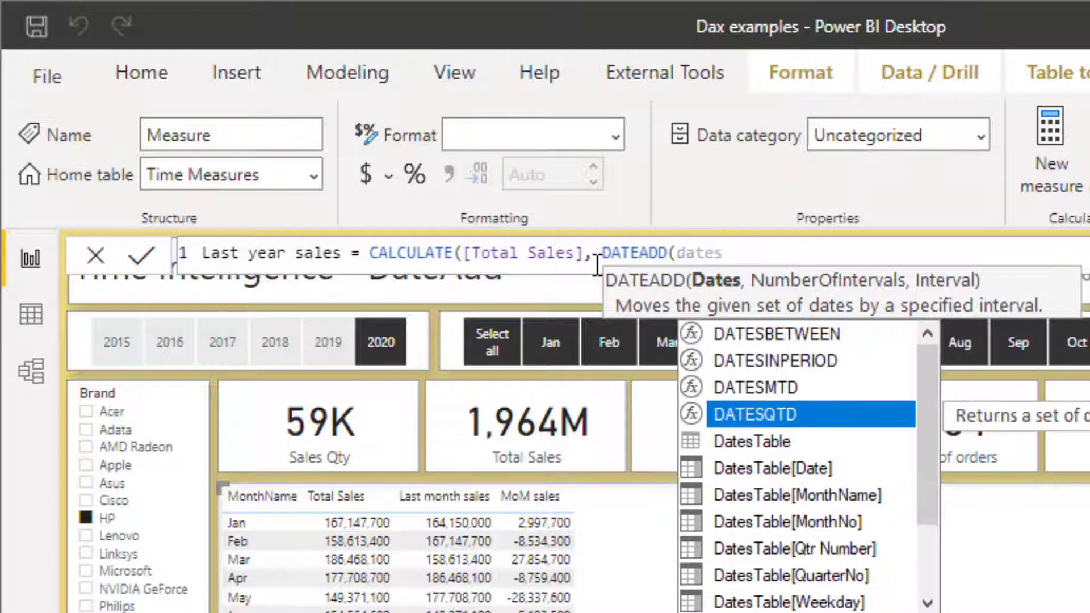
pyautogui.press('Down')
pyautogui.press('Down')
pyautogui.press('Tab')
pyautogui.write(',')
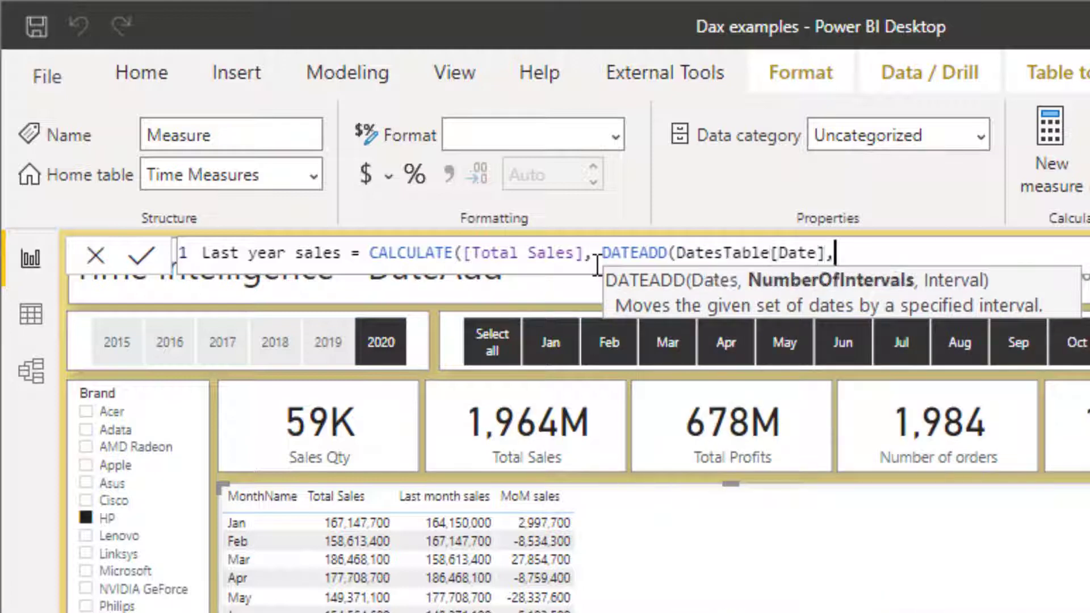
# Step: Shift the dates by -1 YEAR, close both functions, and commit the Last year sales measure with a thousands separator
pyautogui.write('-1,')
pyautogui.press('Down')
pyautogui.press('Down')
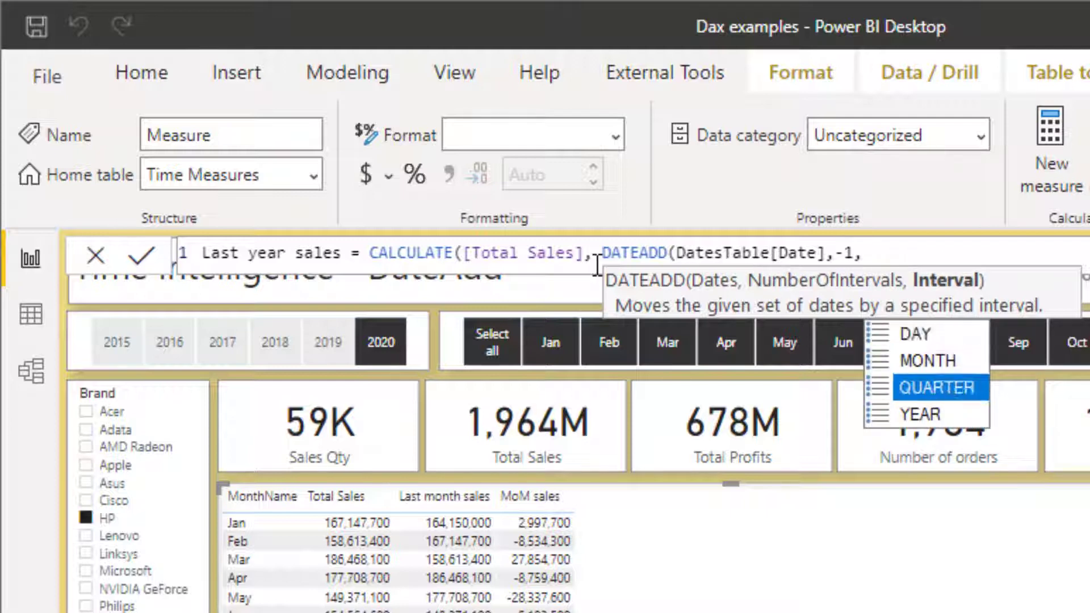
pyautogui.press('Down')
pyautogui.press('Tab')
pyautogui.write(')')
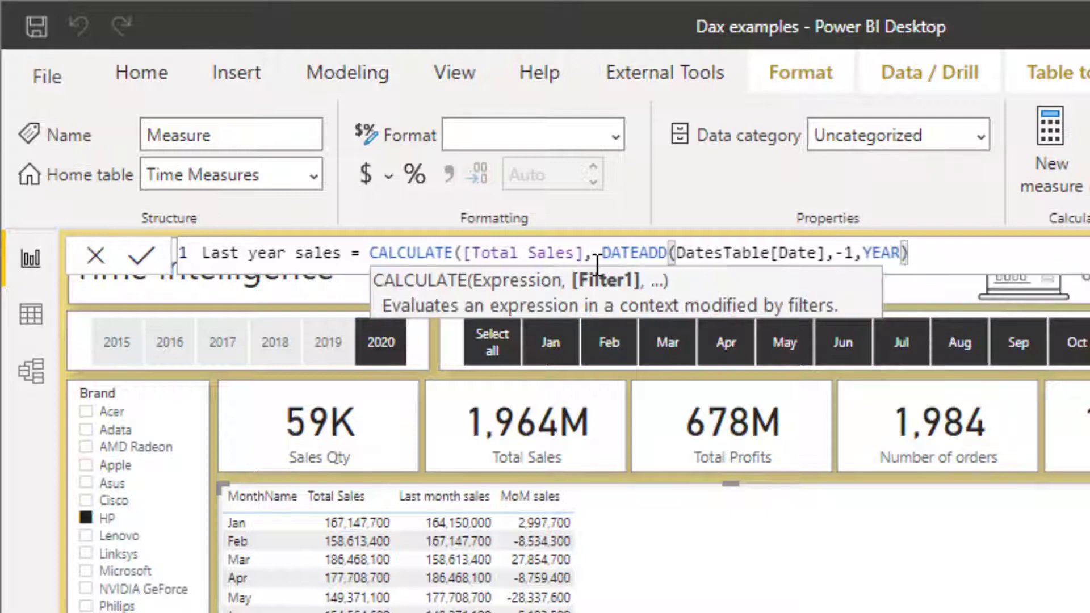
pyautogui.press('Return')
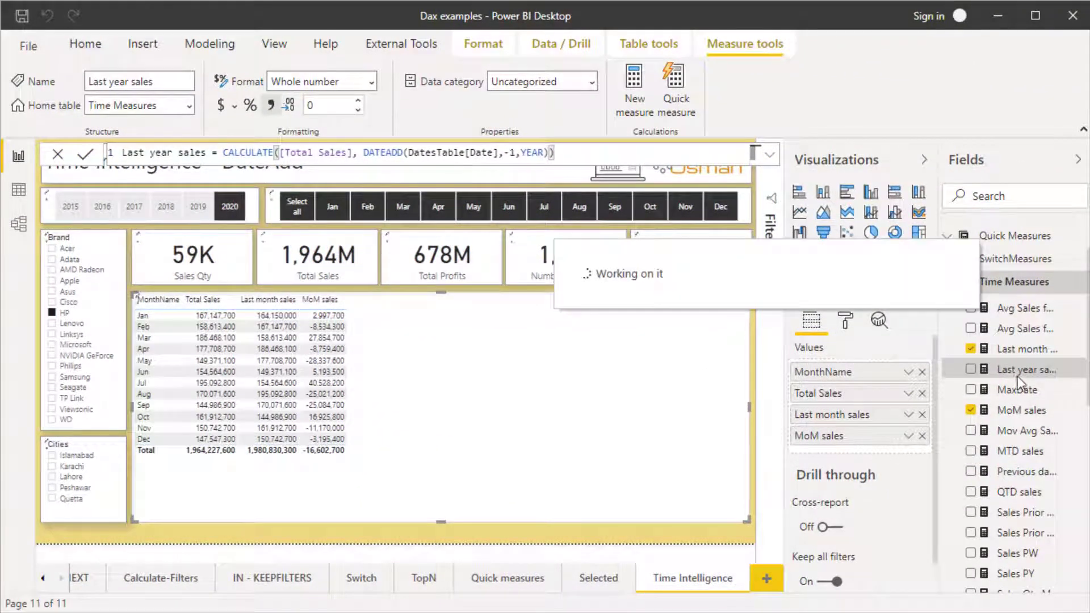
# Step: Replace Last month sales and MoM sales in the table with Last year sales
pyautogui.moveTo(1026, 369); pyautogui.dragTo(543, 416)
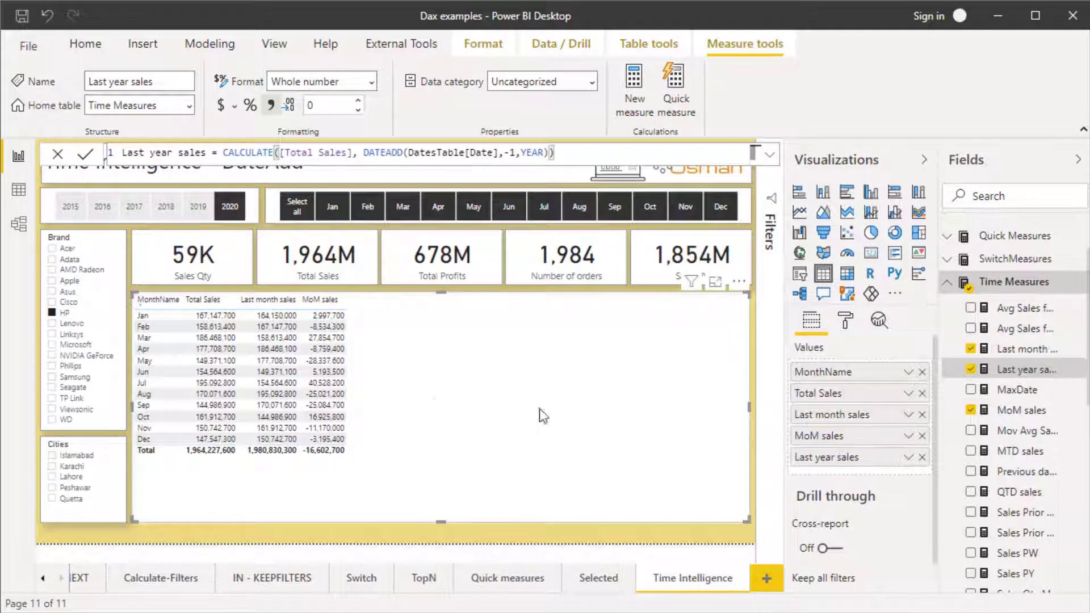
pyautogui.click(921, 415)
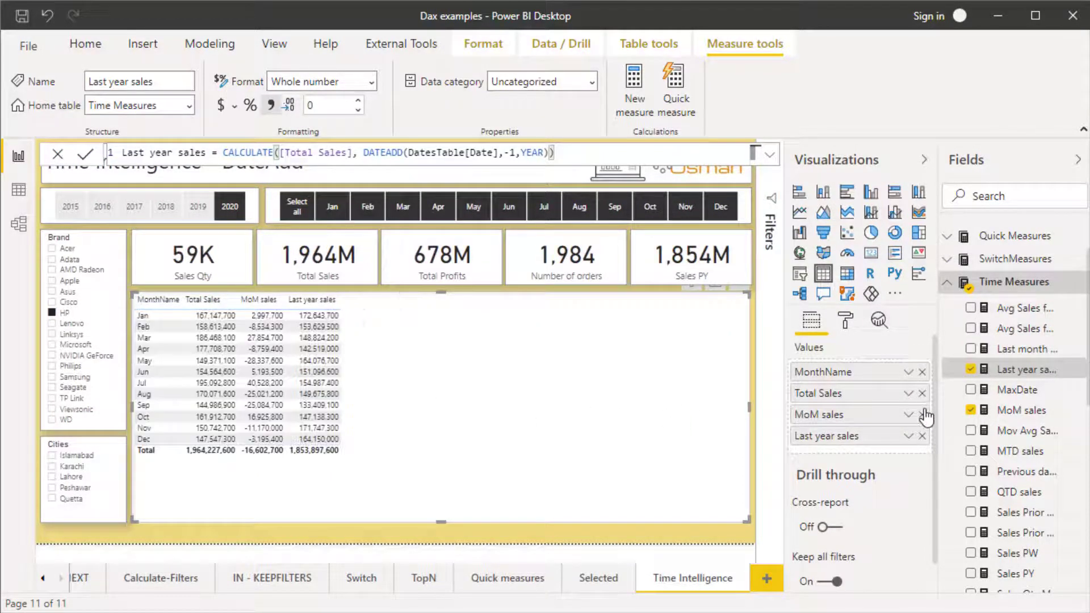
pyautogui.click(922, 415)
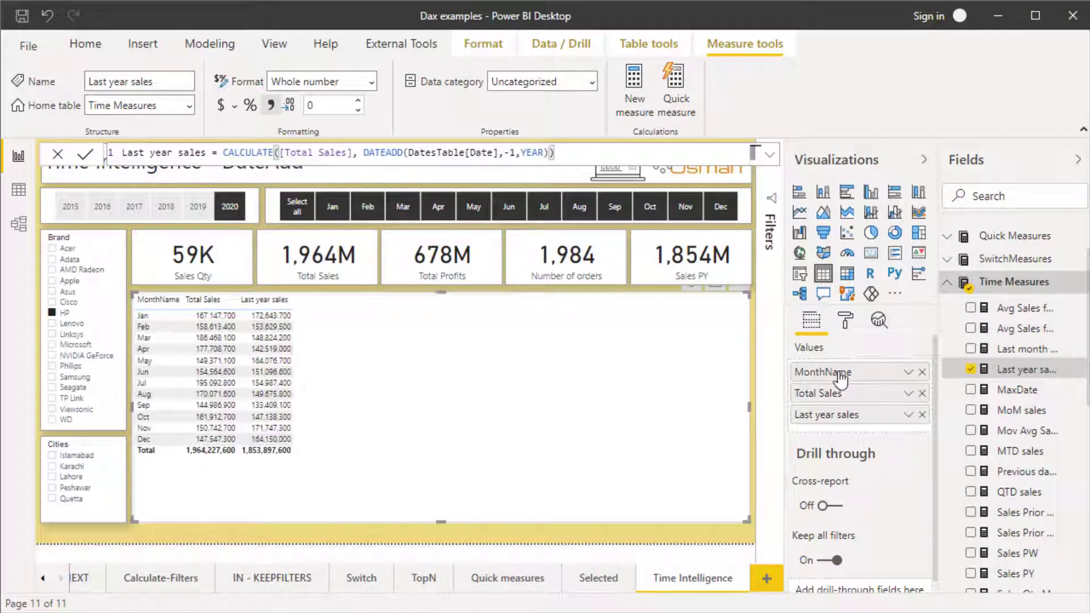
# Step: Replace MonthName in the table with YearNo from DatesTable and set YearNo to Don't summarize
pyautogui.click(947, 282)
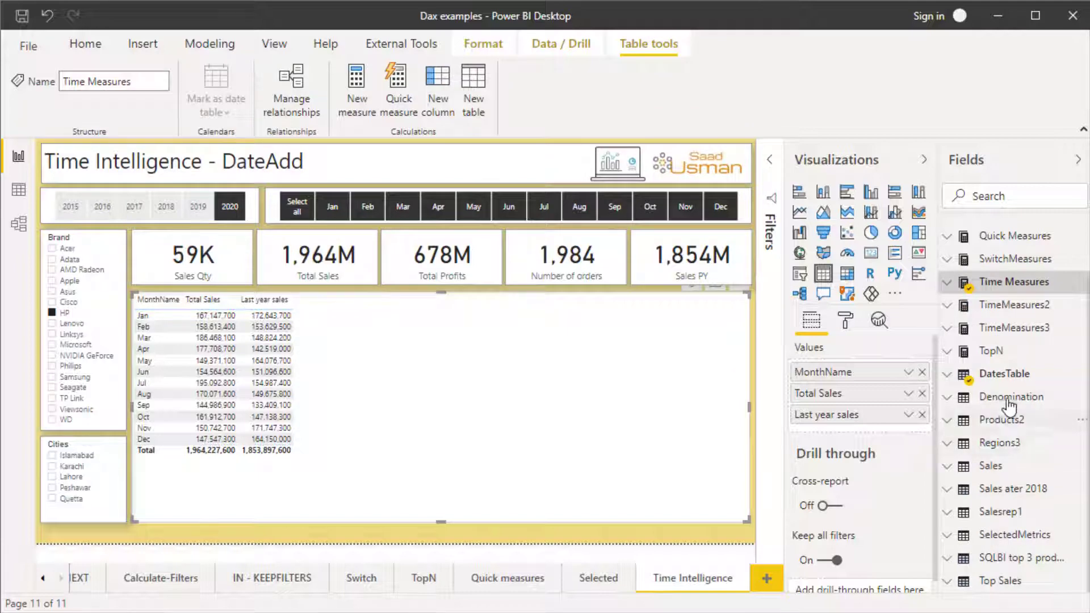
pyautogui.click(1005, 375)
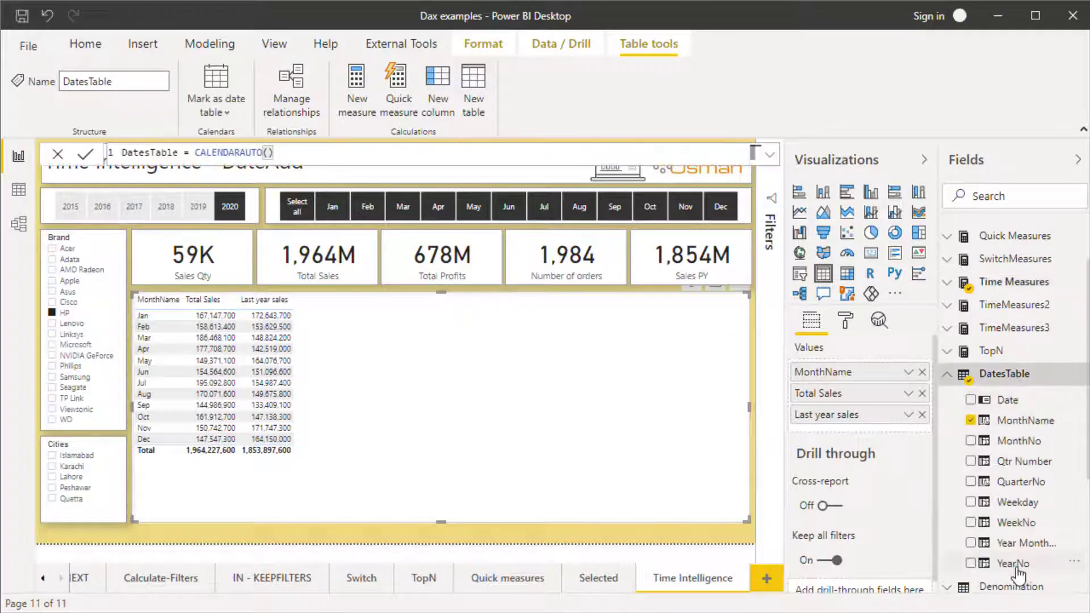
pyautogui.moveTo(1014, 564); pyautogui.dragTo(875, 372)
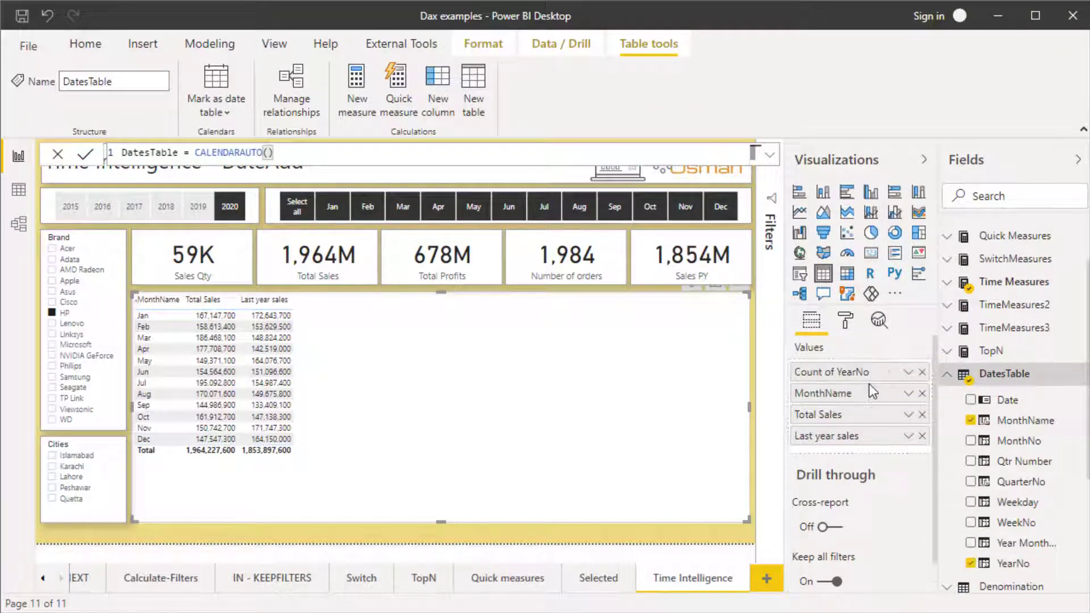
pyautogui.click(922, 393)
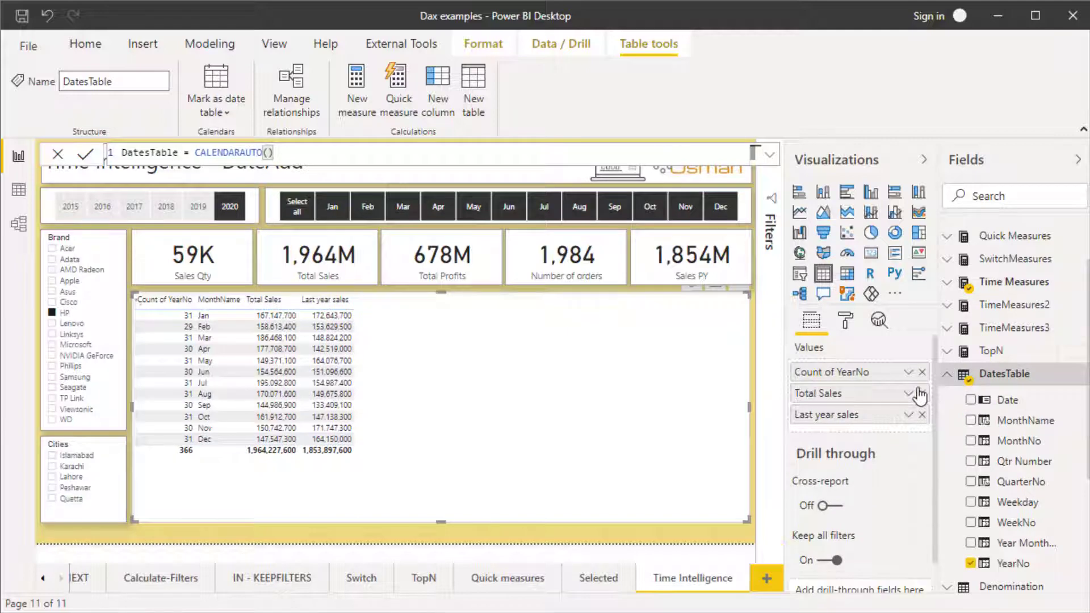
pyautogui.click(908, 373)
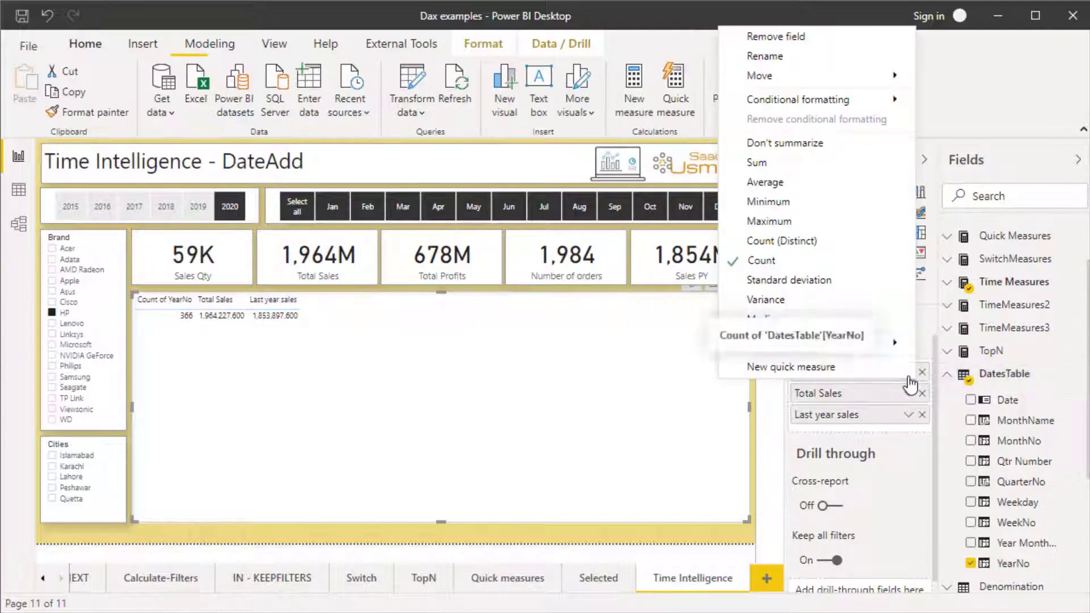
pyautogui.click(792, 142)
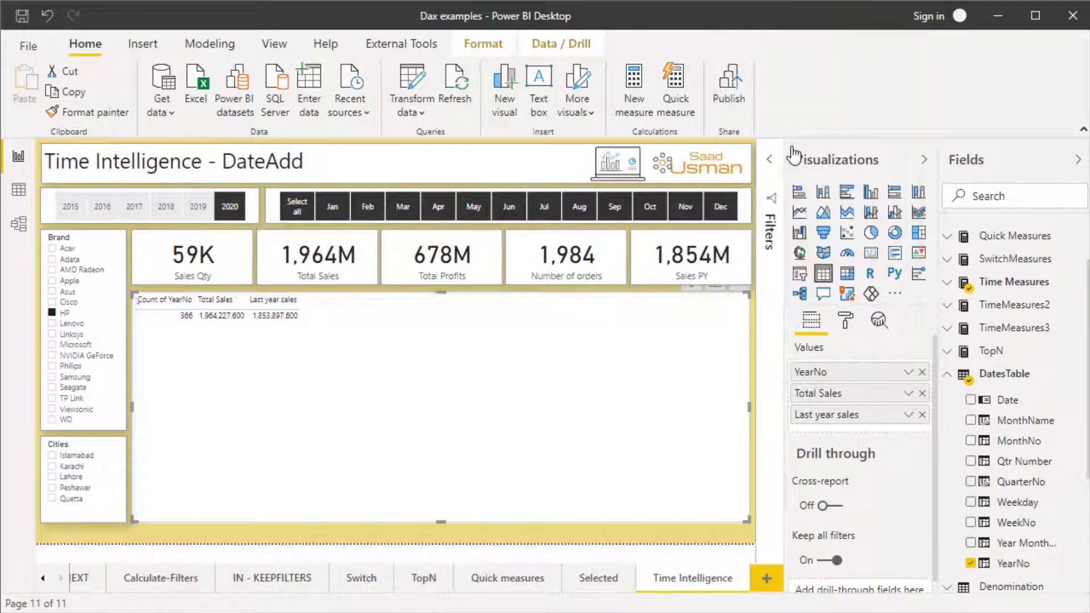
# Step: Clear the 2020 year filter, compare Total Sales with Last year sales by year in focus mode, and return to the report
pyautogui.click(223, 210)
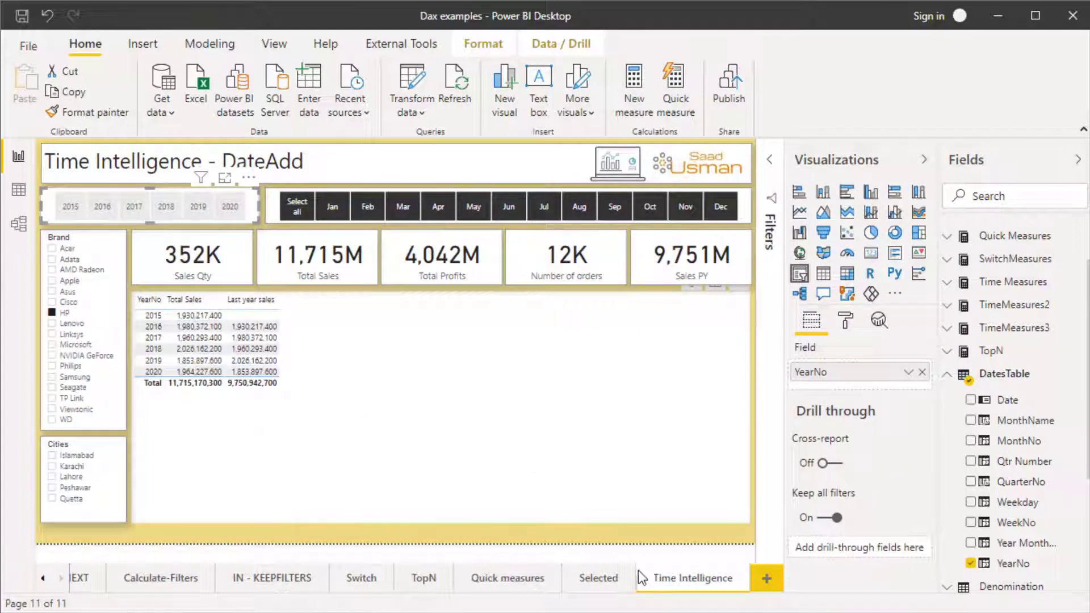
pyautogui.click(717, 314)
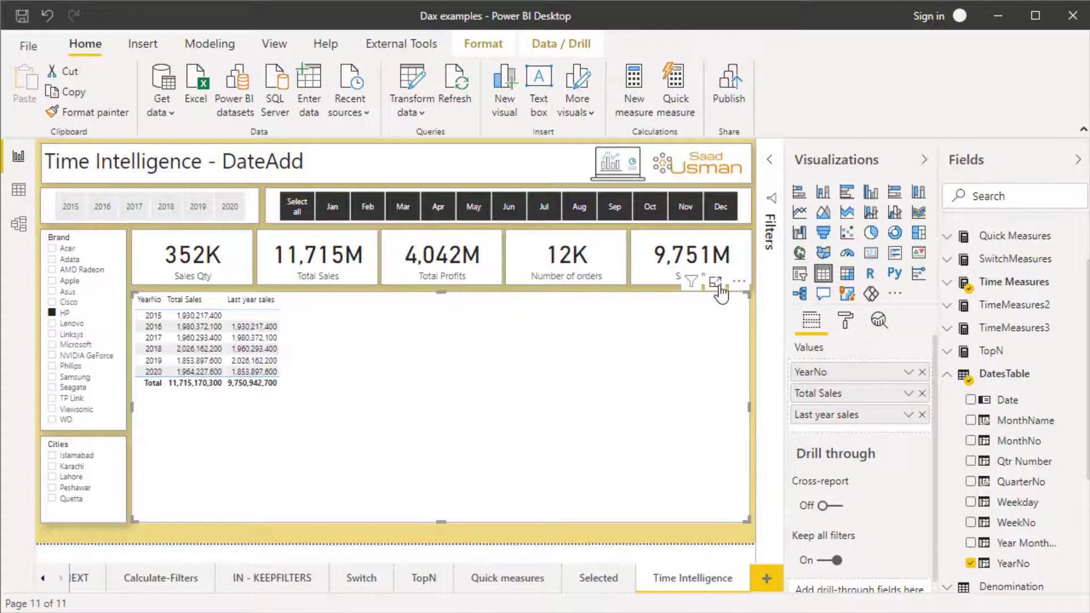
pyautogui.click(716, 284)
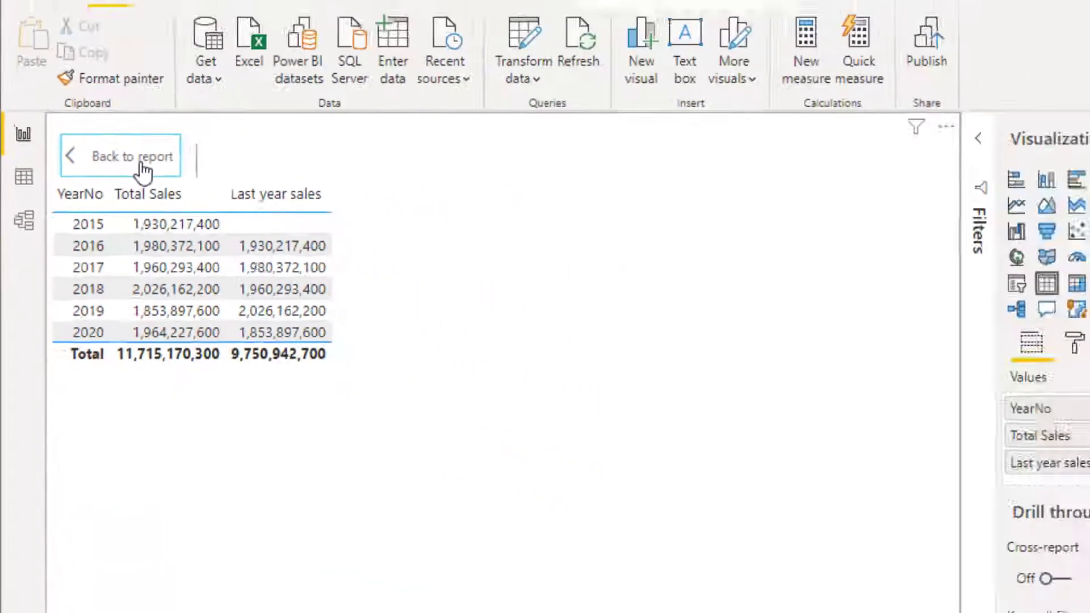
pyautogui.click(278, 91)
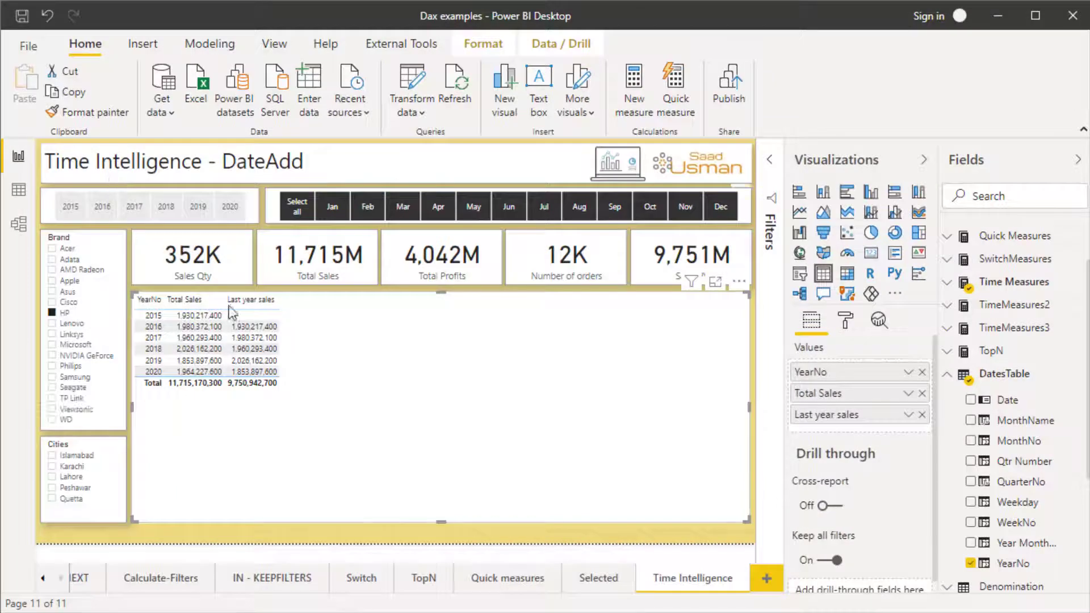